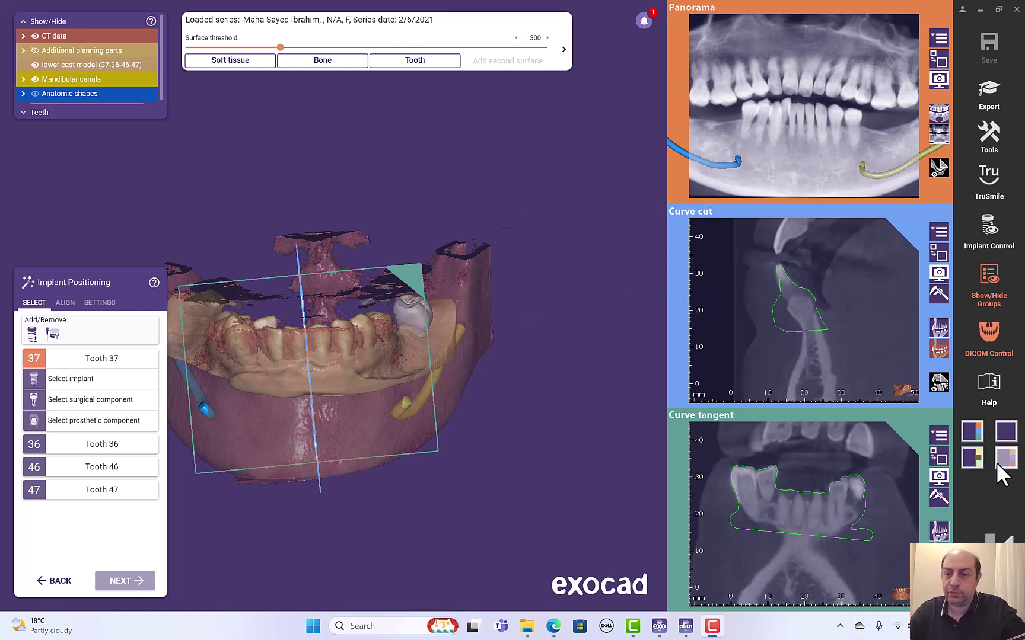
# Compare the 3D-only, panorama/curve and axial/sagittal/coronal slice layouts while orbiting the jaw
pyautogui.click(1011, 428)
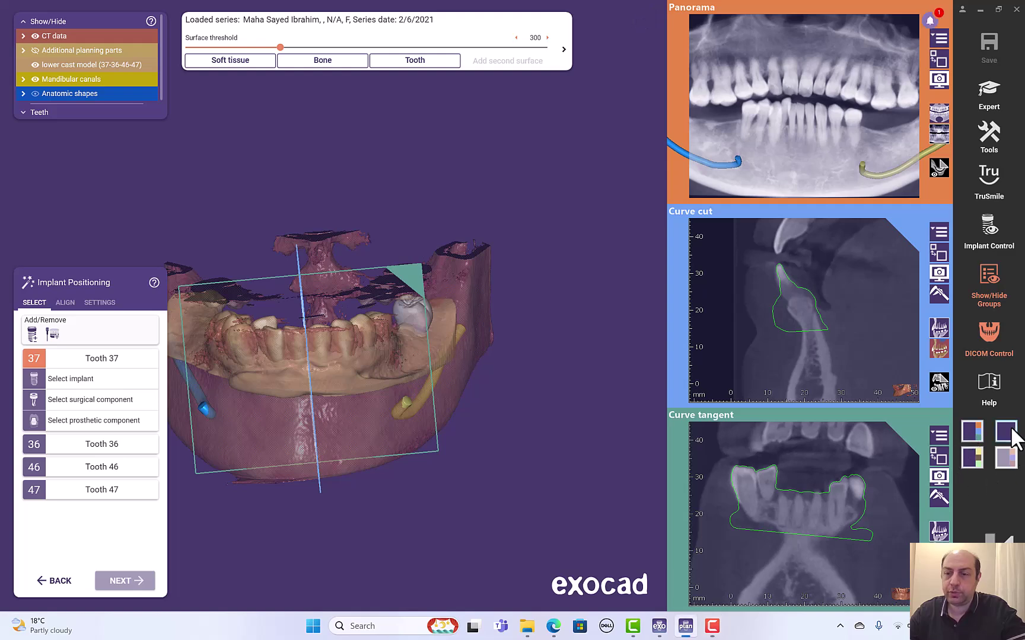
pyautogui.moveTo(555, 292); pyautogui.dragTo(557, 284, button='right')
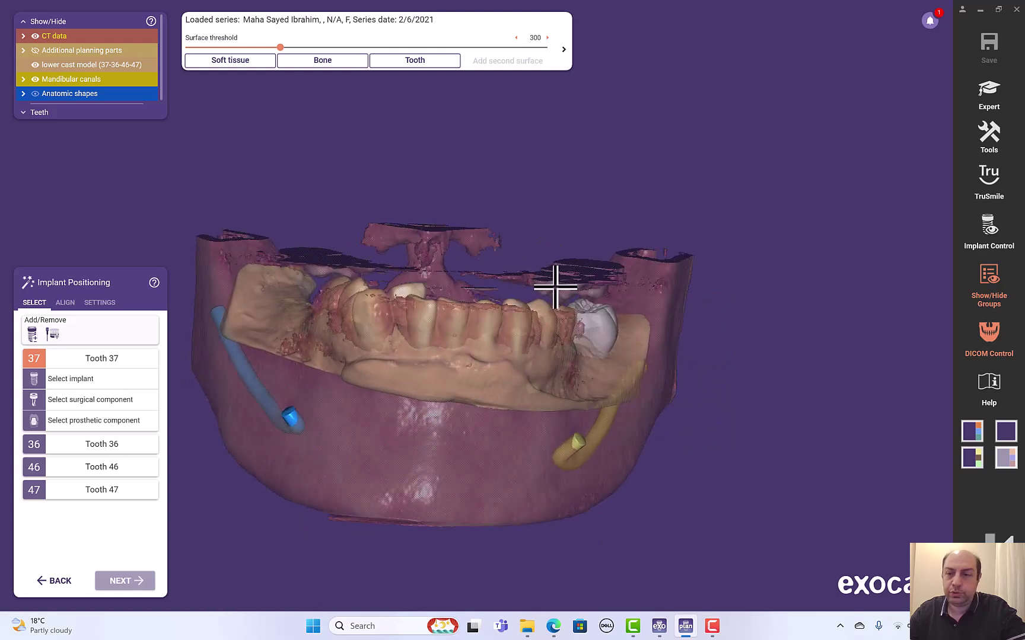
pyautogui.click(970, 432)
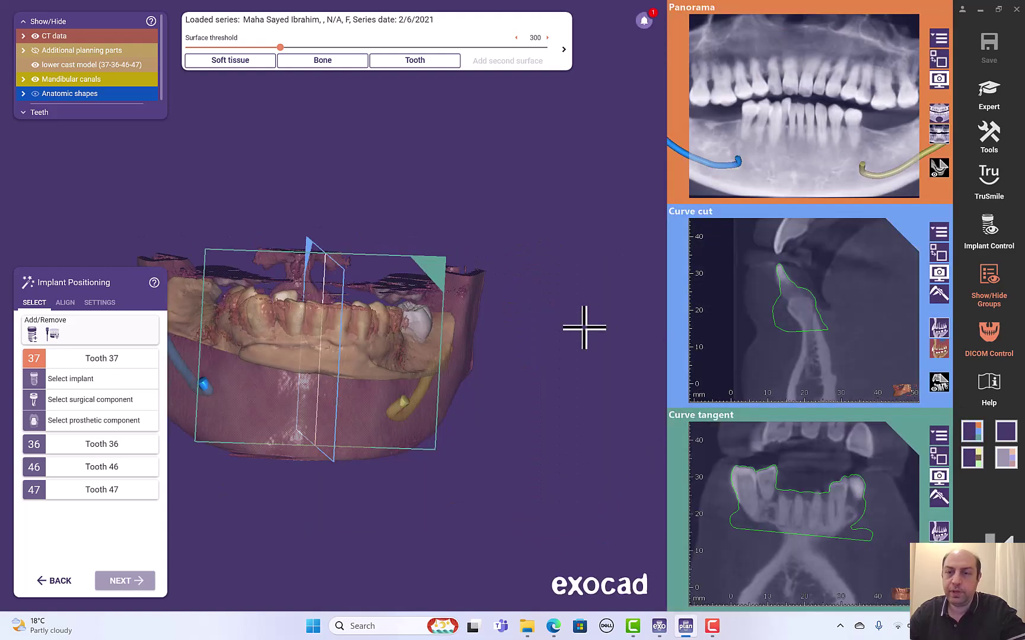
pyautogui.moveTo(393, 211); pyautogui.dragTo(393, 210, button='right')
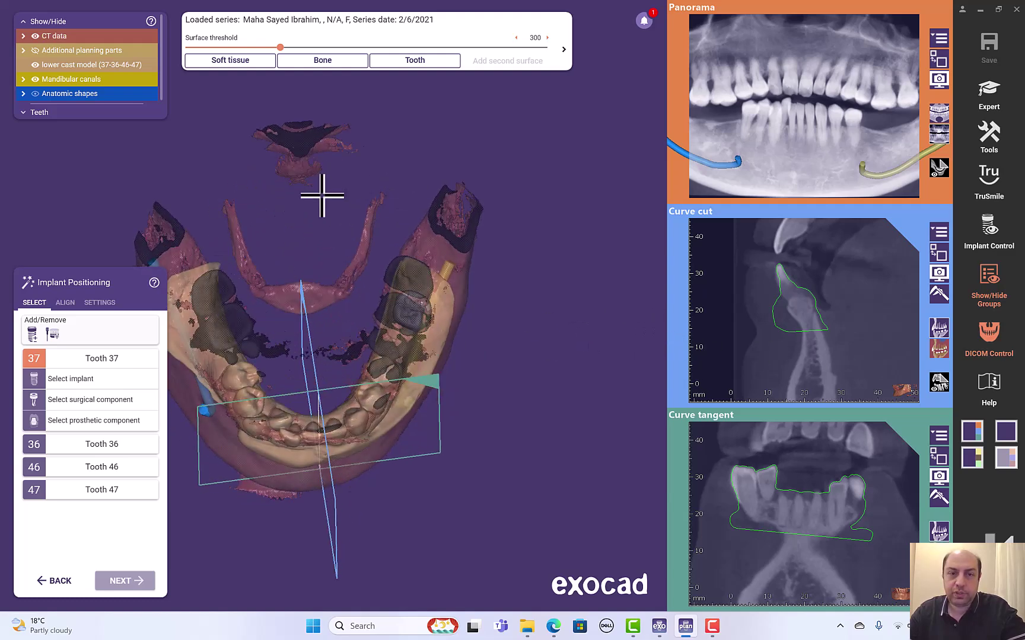
pyautogui.moveTo(322, 196); pyautogui.dragTo(439, 228, button='right')
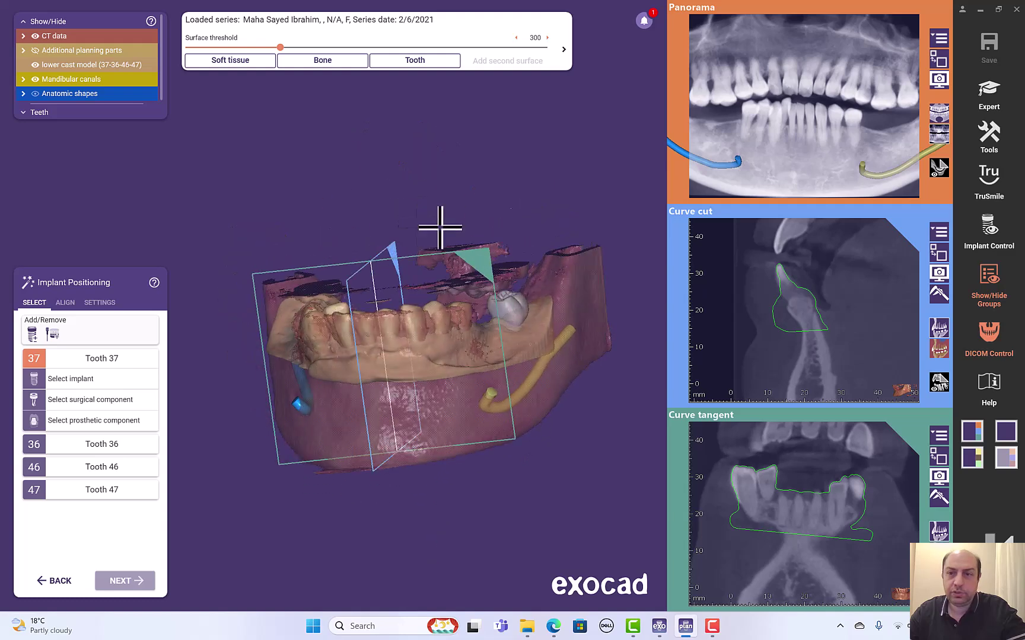
pyautogui.moveTo(521, 229); pyautogui.dragTo(452, 277, button='right')
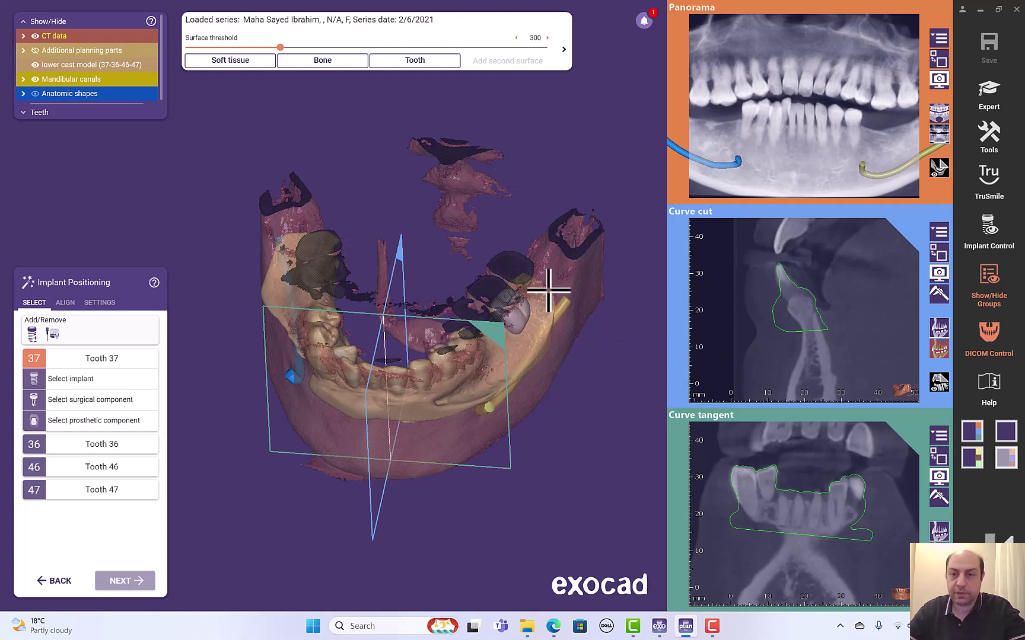
pyautogui.click(969, 457)
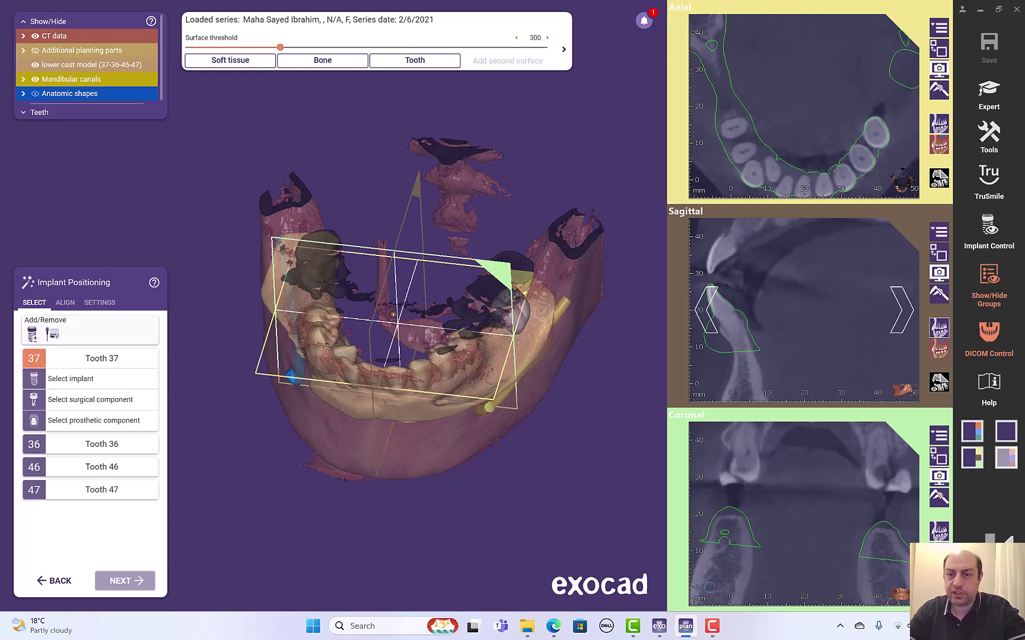
pyautogui.moveTo(812, 309); pyautogui.dragTo(844, 275)
pyautogui.scroll(-3, 833, 134)
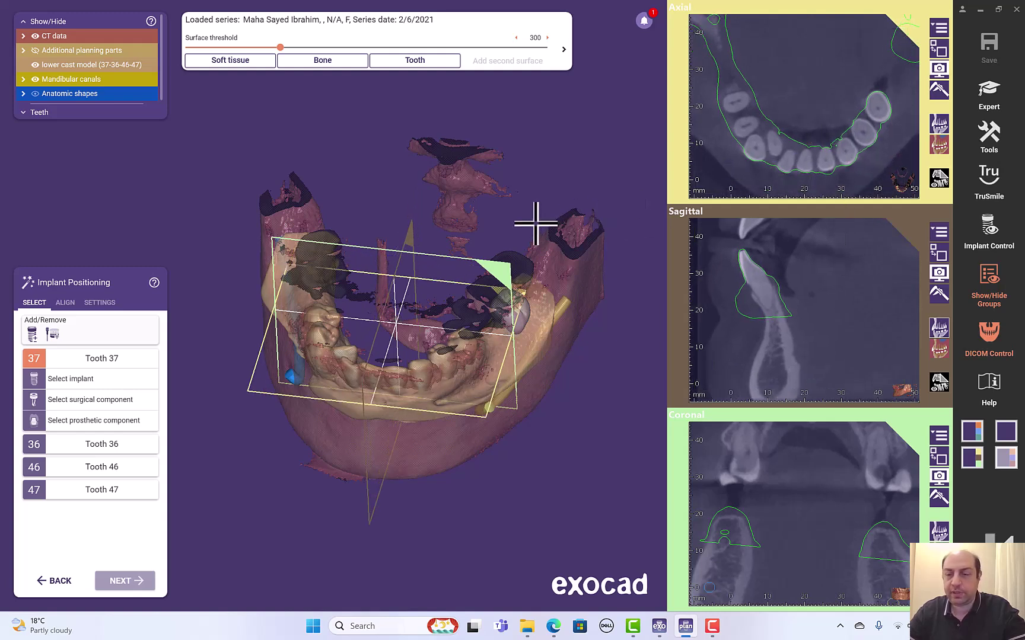
pyautogui.click(967, 431)
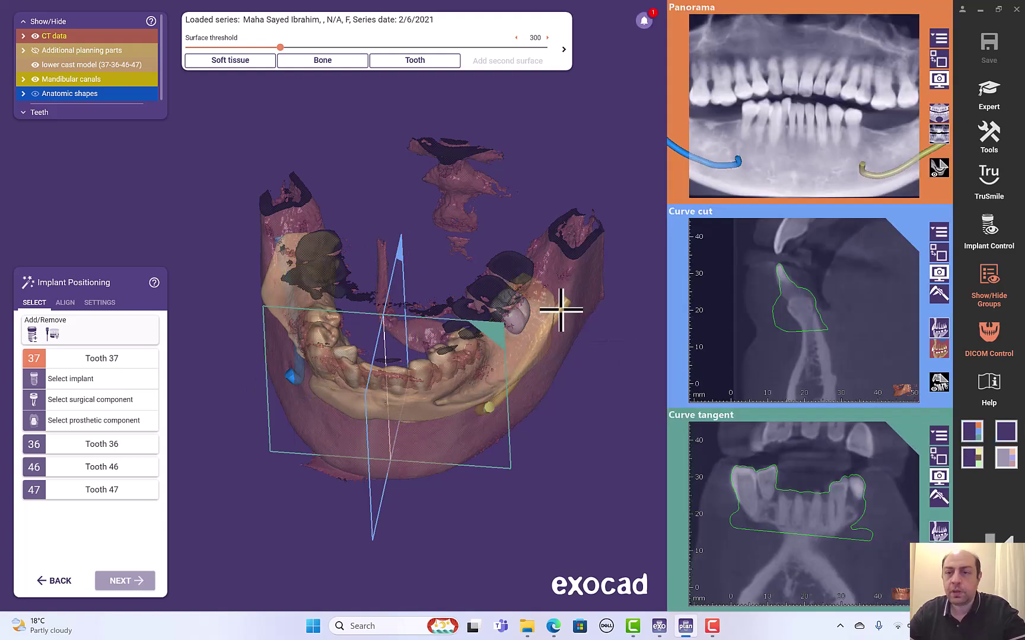
# Try the Partitioned, Focused and Panorama arrangements, then save Focused as the default
pyautogui.click(989, 238)
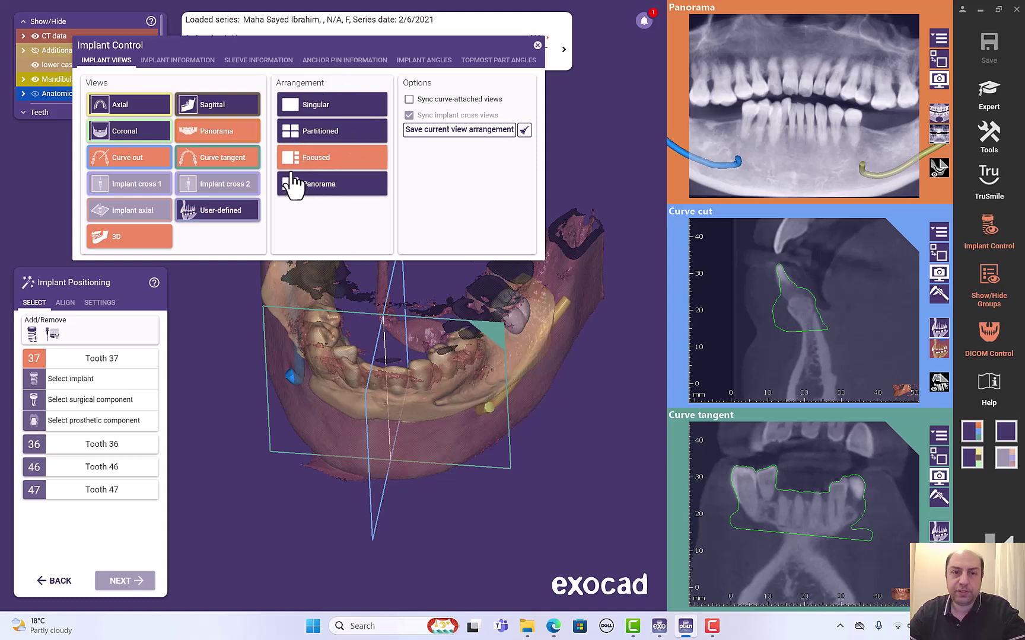
pyautogui.click(332, 138)
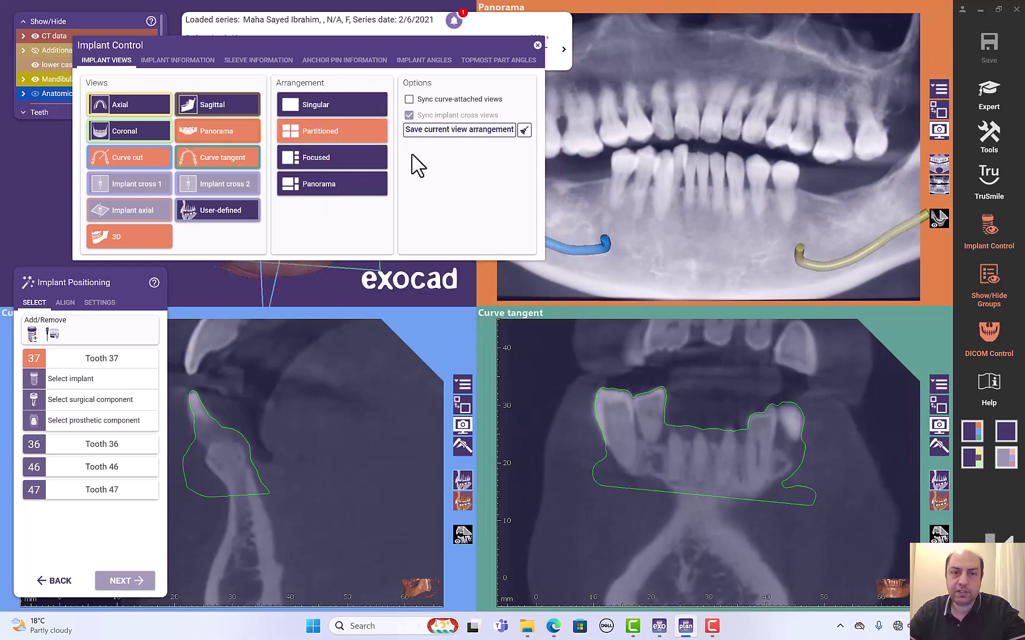
pyautogui.click(327, 160)
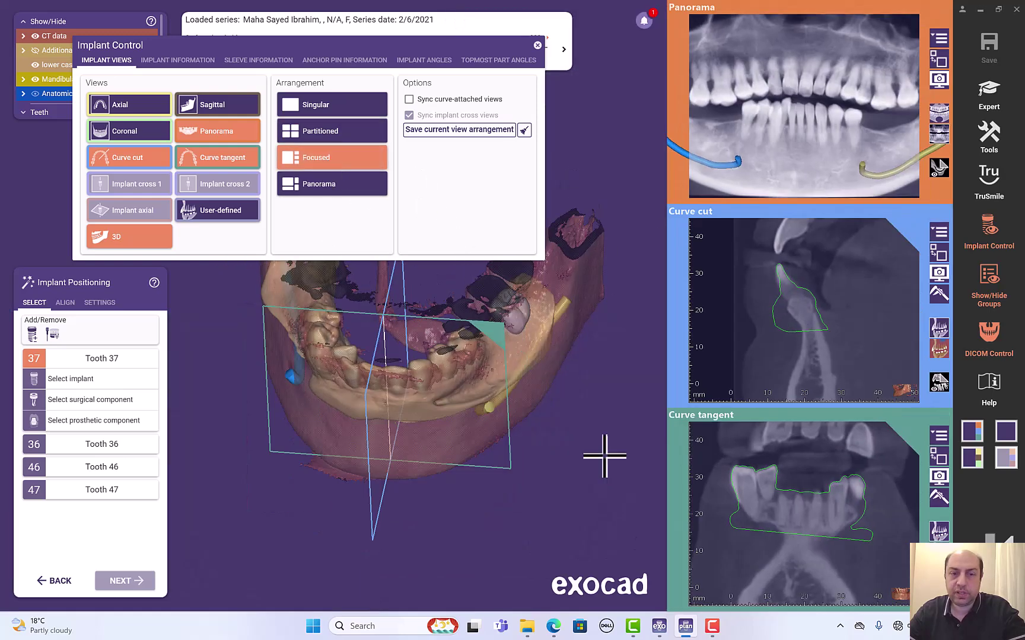
pyautogui.click(342, 194)
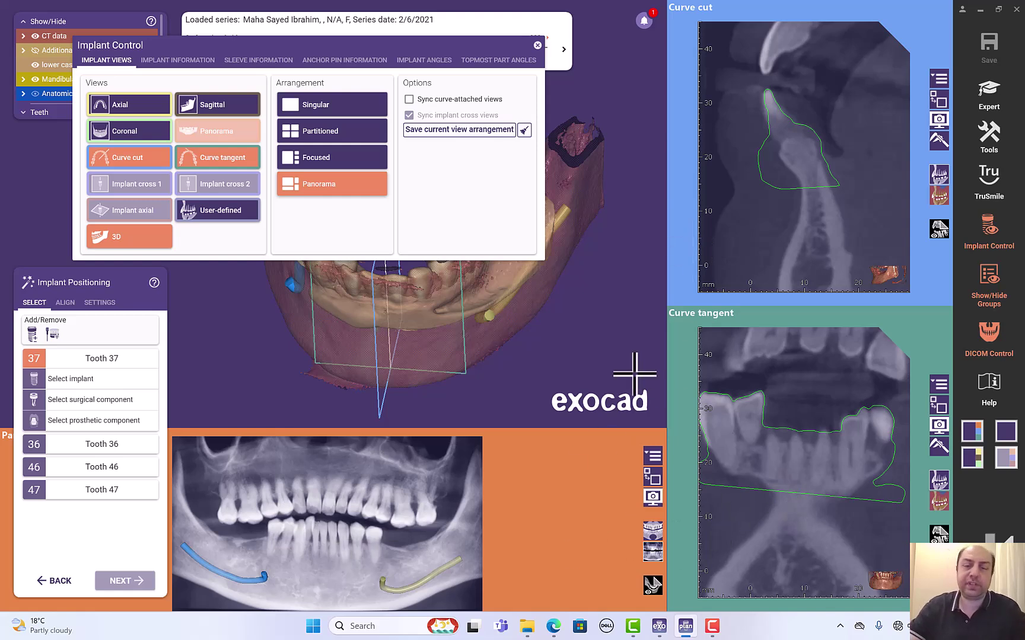
pyautogui.click(316, 170)
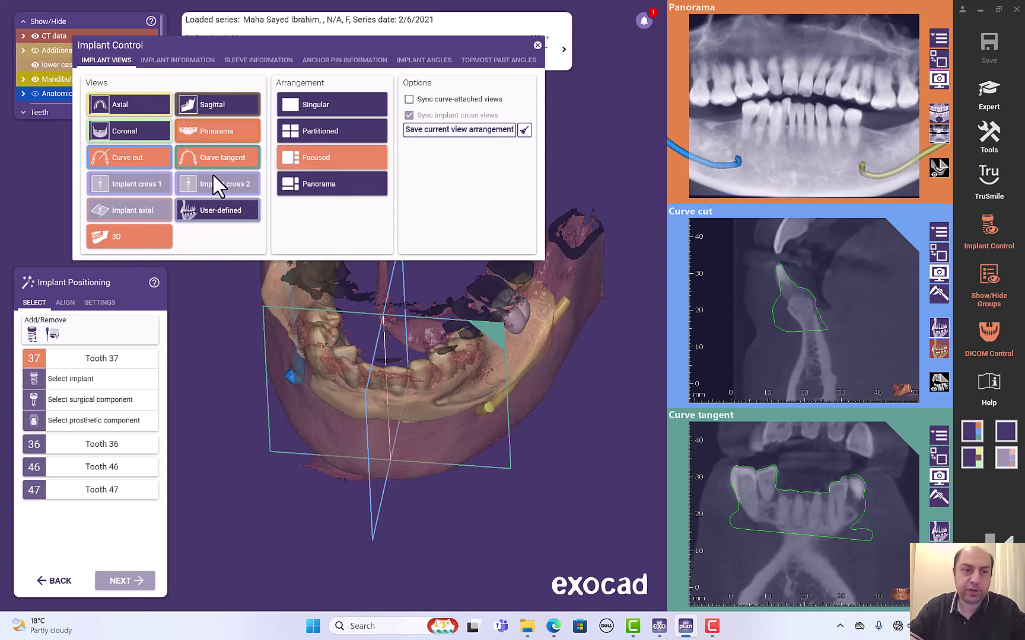
pyautogui.click(144, 116)
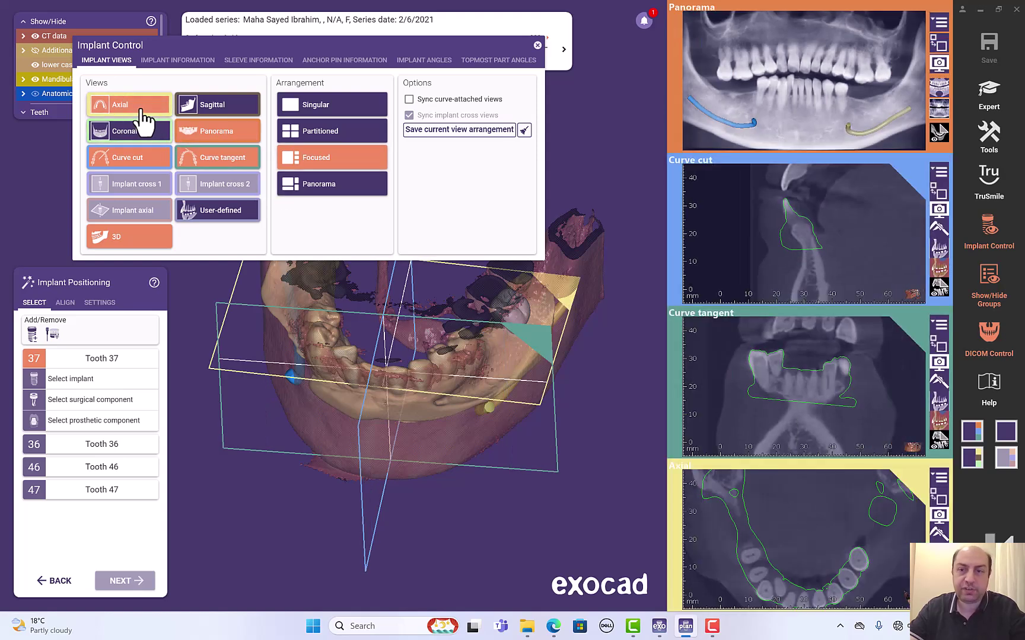
pyautogui.click(144, 116)
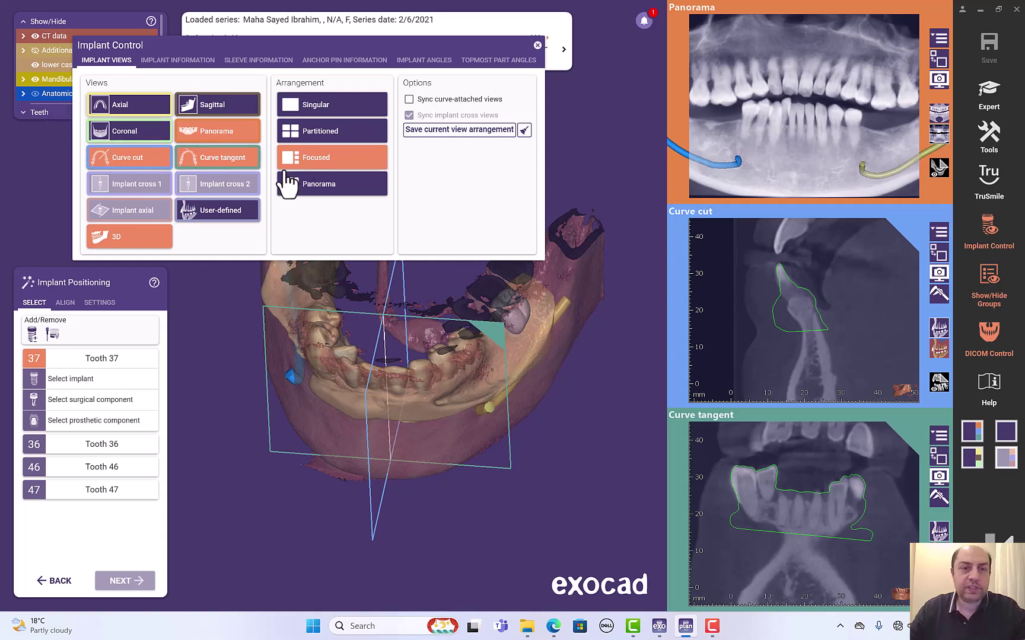
pyautogui.click(449, 131)
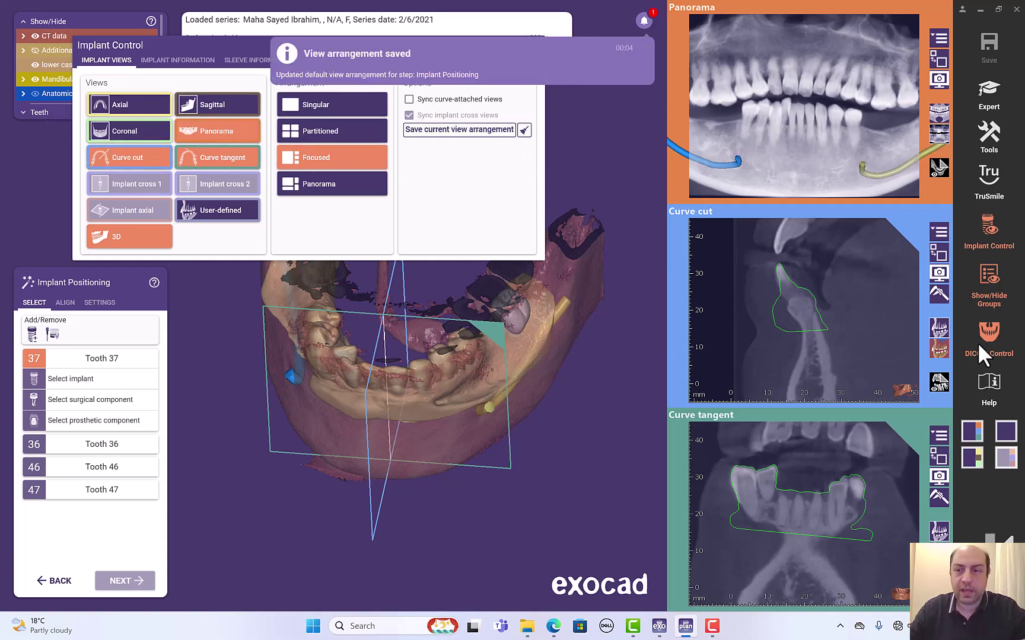
pyautogui.click(989, 235)
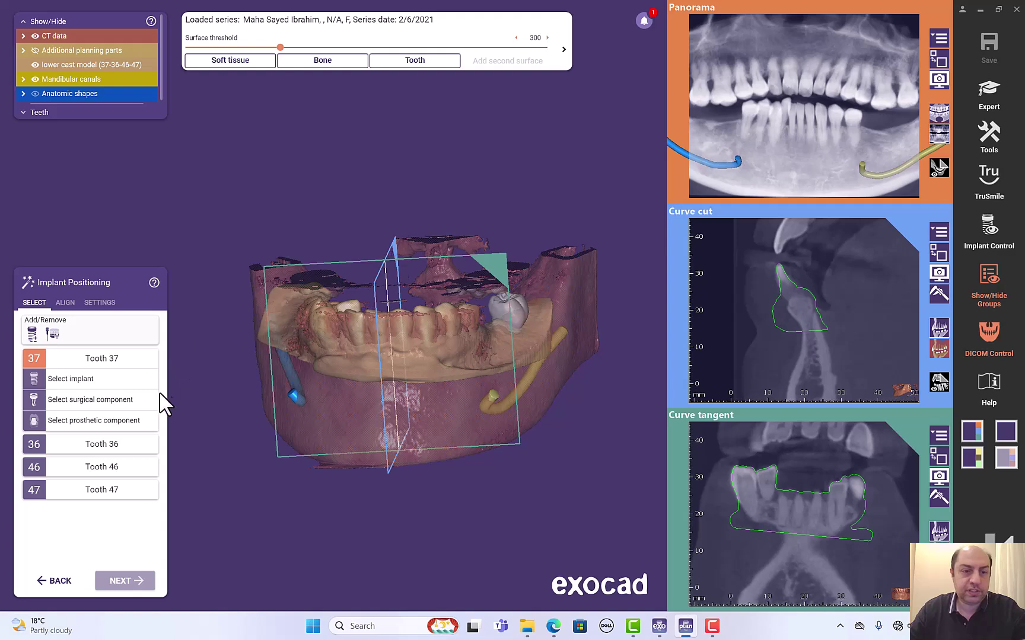
# Select tooth 36, centre the panorama and slices on the molar, and orbit to occlusal view
pyautogui.click(62, 444)
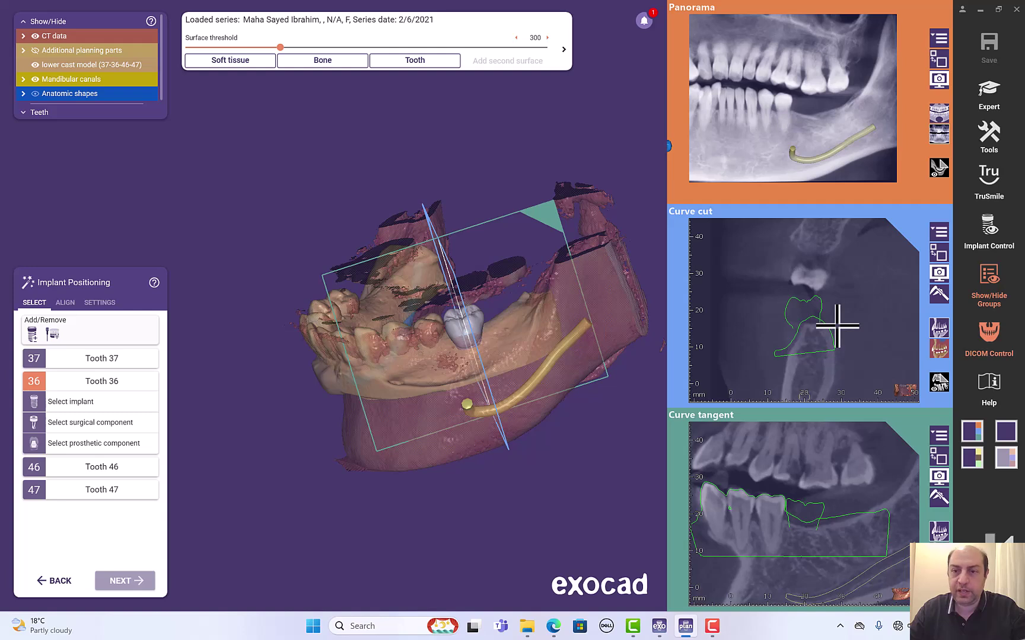
pyautogui.moveTo(837, 326); pyautogui.dragTo(837, 293, button='right')
pyautogui.moveTo(809, 170)
pyautogui.mouseDown(button='right')
pyautogui.moveTo(807, 159)
pyautogui.moveTo(743, 186)
pyautogui.moveTo(823, 191)
pyautogui.moveTo(810, 183)
pyautogui.mouseUp(button='right')
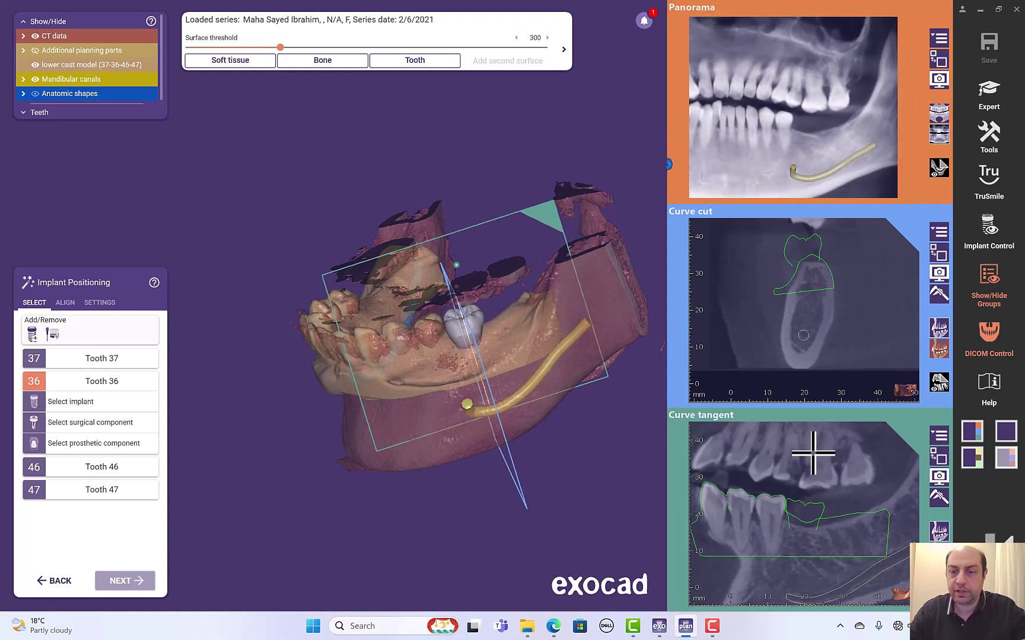
pyautogui.moveTo(812, 453)
pyautogui.mouseDown(button='right')
pyautogui.moveTo(804, 424)
pyautogui.moveTo(821, 432)
pyautogui.mouseUp(button='right')
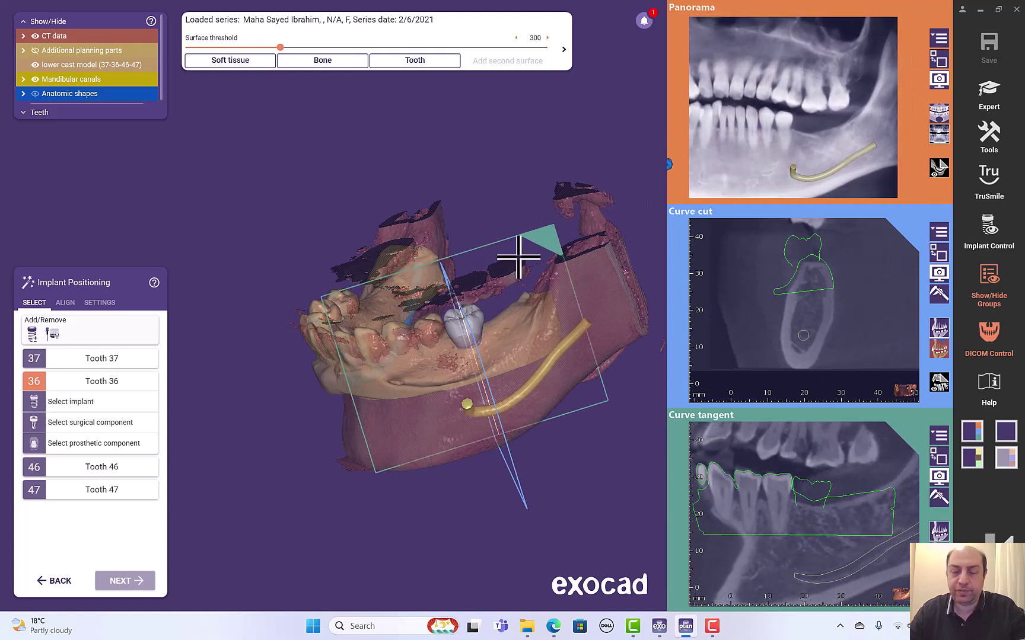
pyautogui.scroll(4, 479, 244)
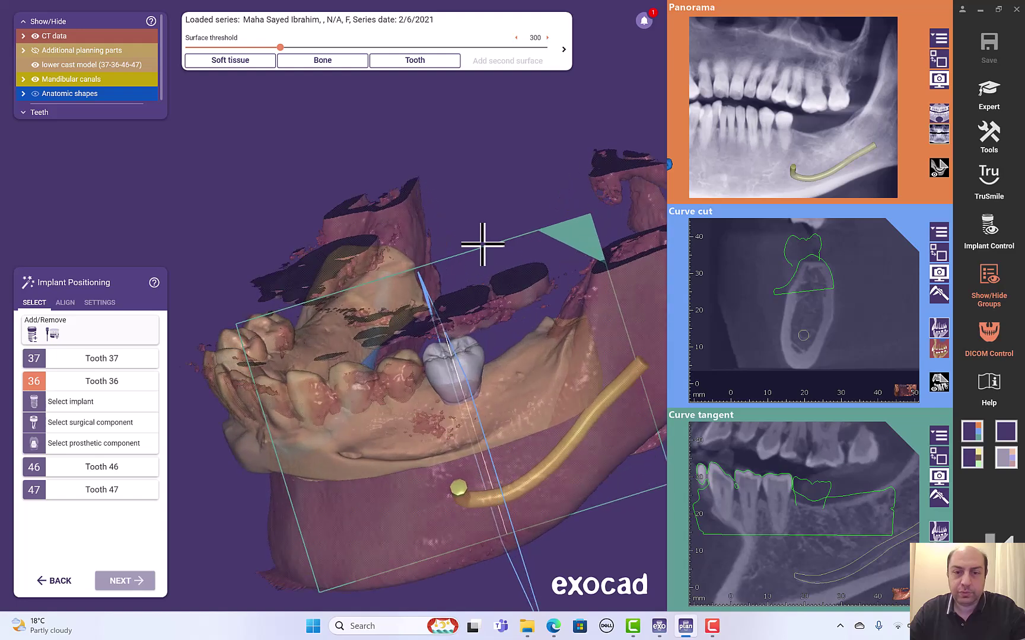
pyautogui.moveTo(450, 259); pyautogui.dragTo(595, 256, button='right')
pyautogui.moveTo(459, 197); pyautogui.dragTo(454, 191, button='right')
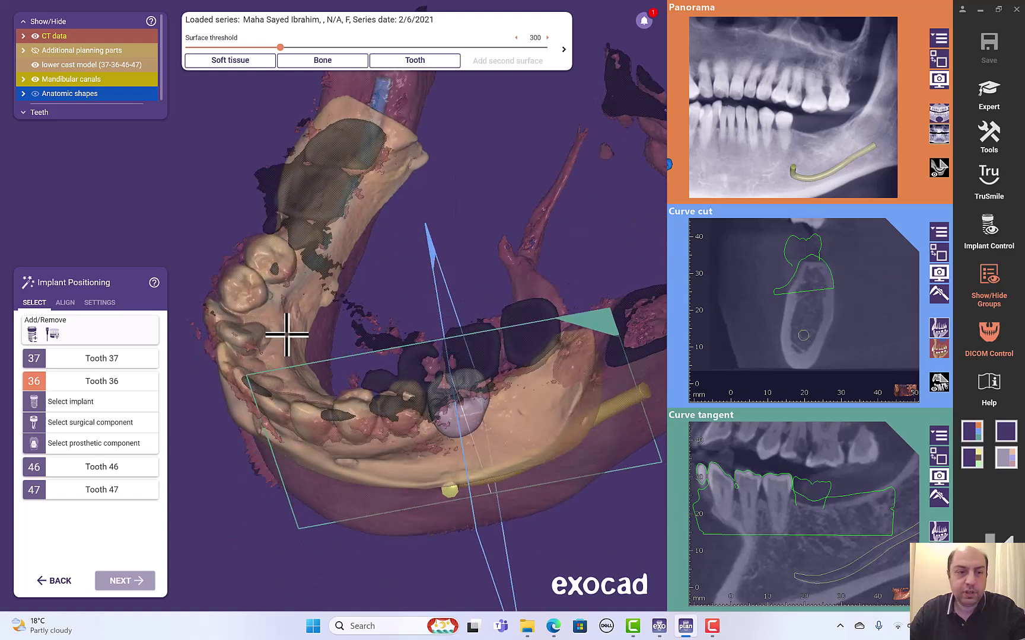
# Open implant selection for tooth 36 and filter the systems to Favorites
pyautogui.click(82, 402)
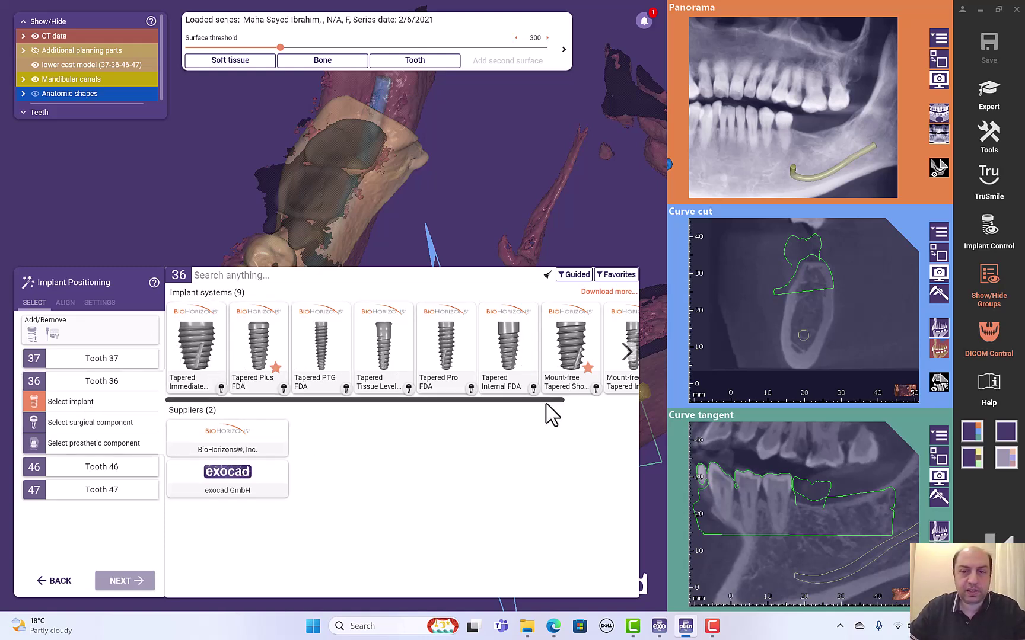
pyautogui.click(614, 275)
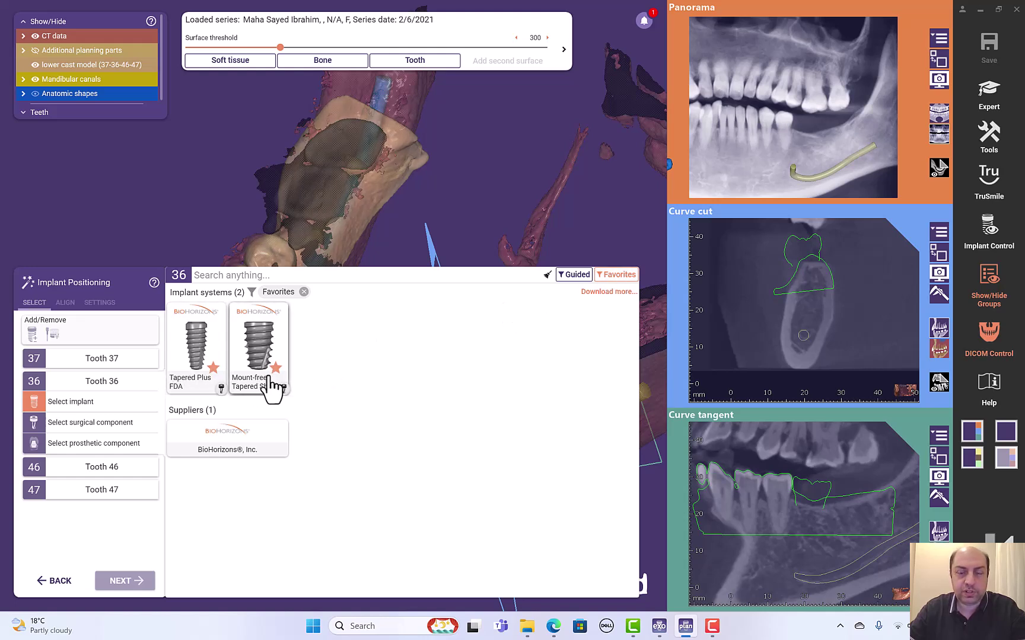
pyautogui.click(598, 293)
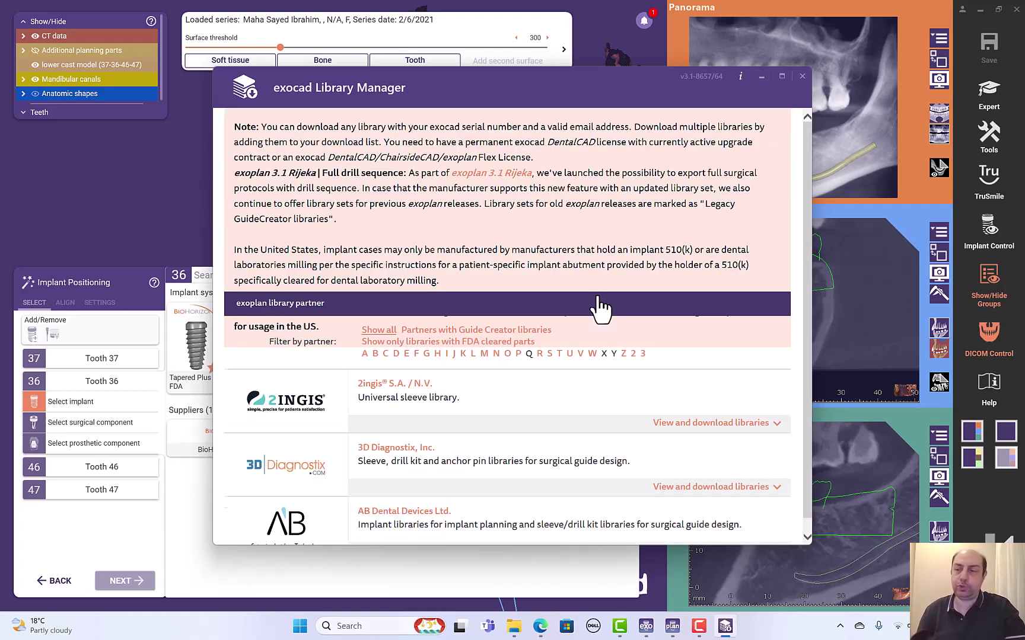
pyautogui.scroll(-2, 672, 463)
pyautogui.scroll(-2, 673, 460)
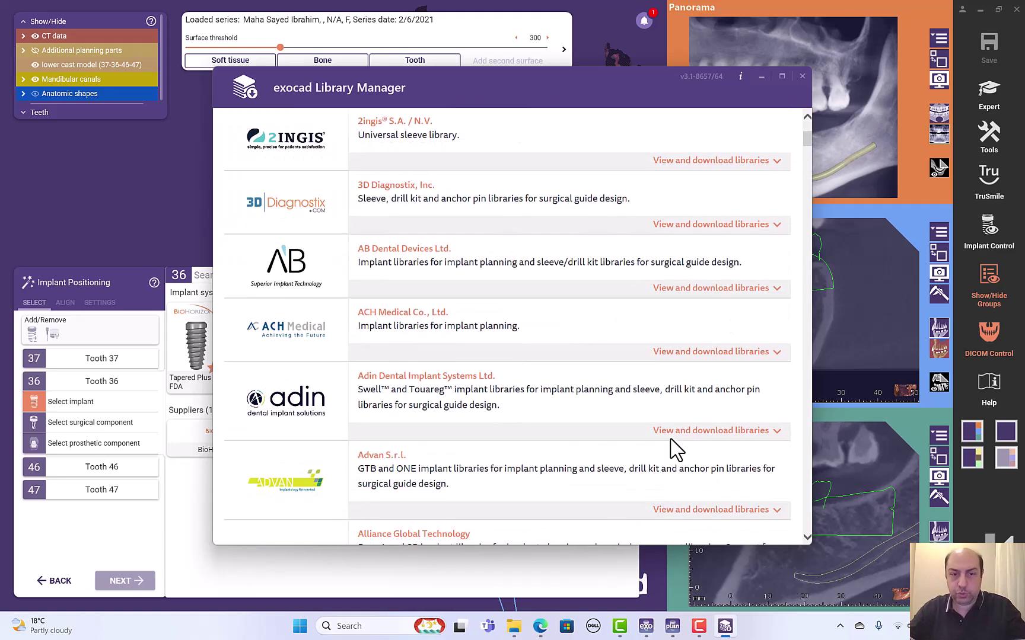
pyautogui.click(761, 439)
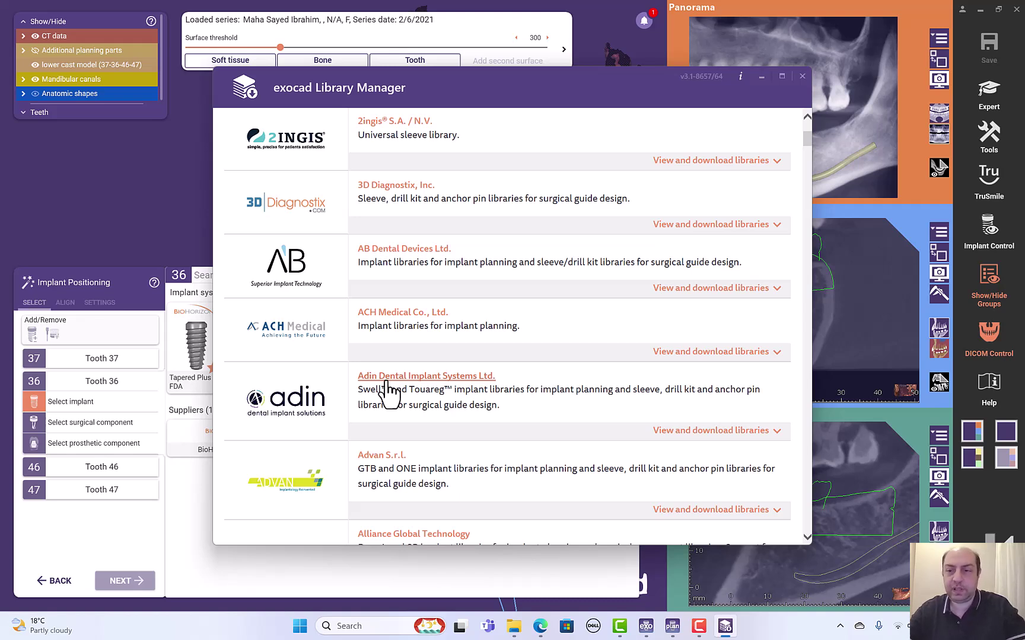
# Choose the BioHorizons Tapered Plus FDA implant in size Ø 4.6 mm × 12 mm
pyautogui.click(802, 76)
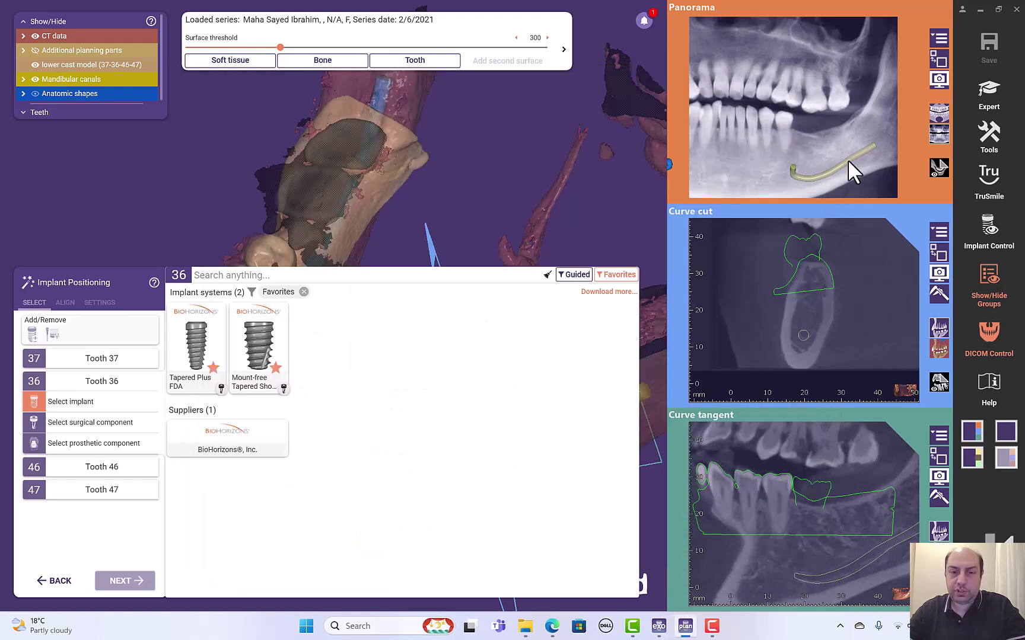
pyautogui.click(198, 350)
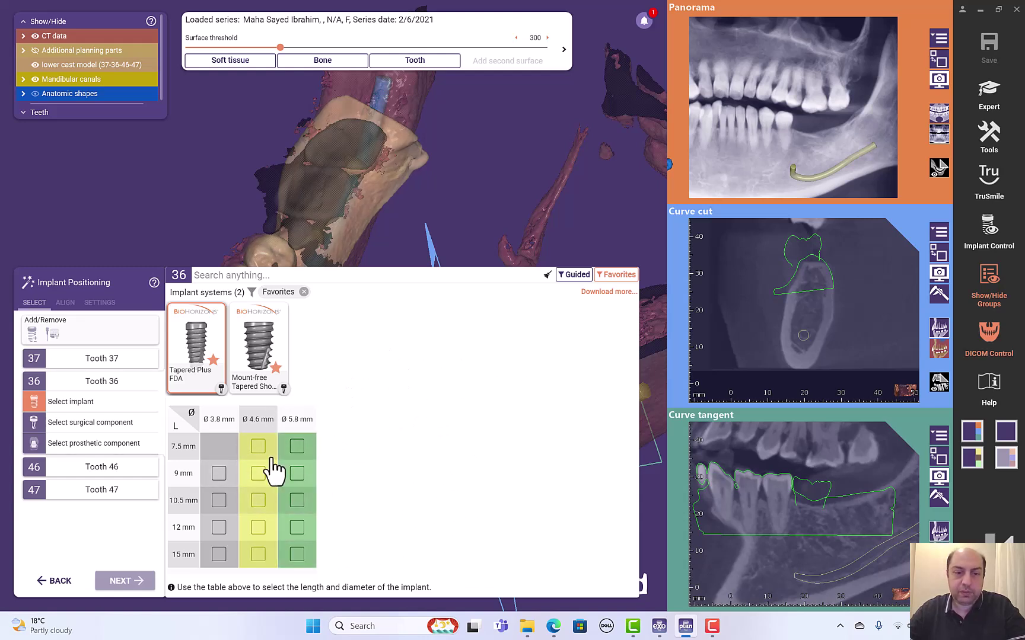
pyautogui.click(259, 527)
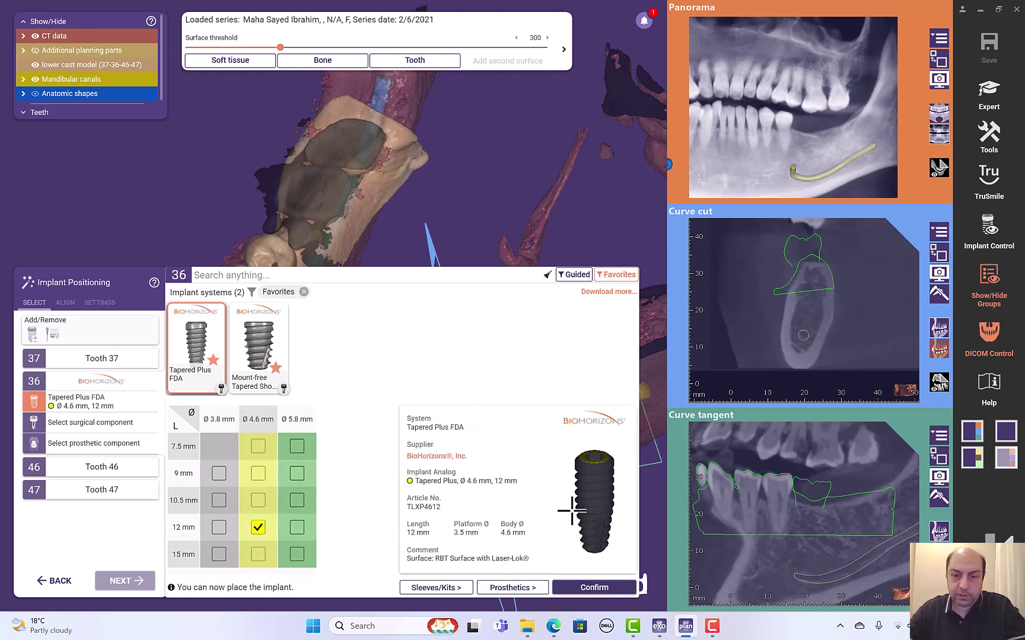
# Place the tooth 36 implant, focus Implant cross 1, and nudge it within the bone
pyautogui.click(594, 588)
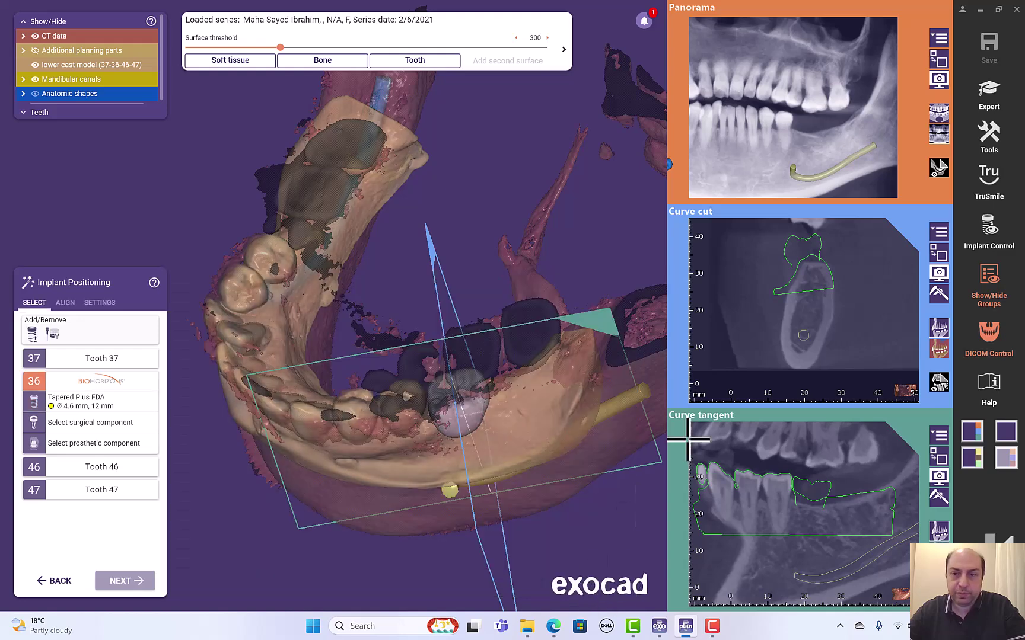
pyautogui.click(810, 289)
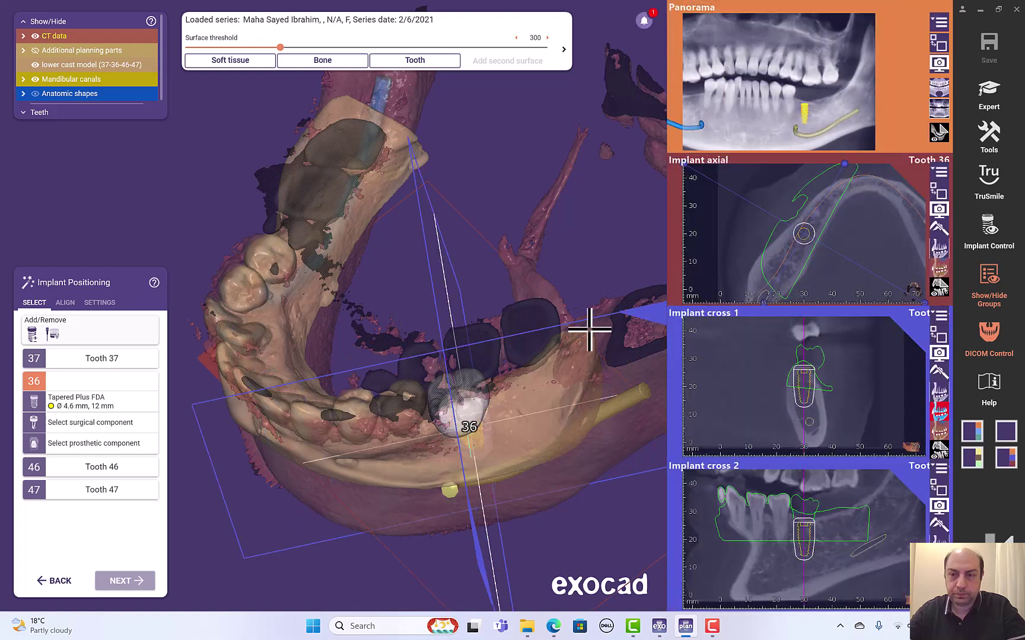
pyautogui.click(941, 351)
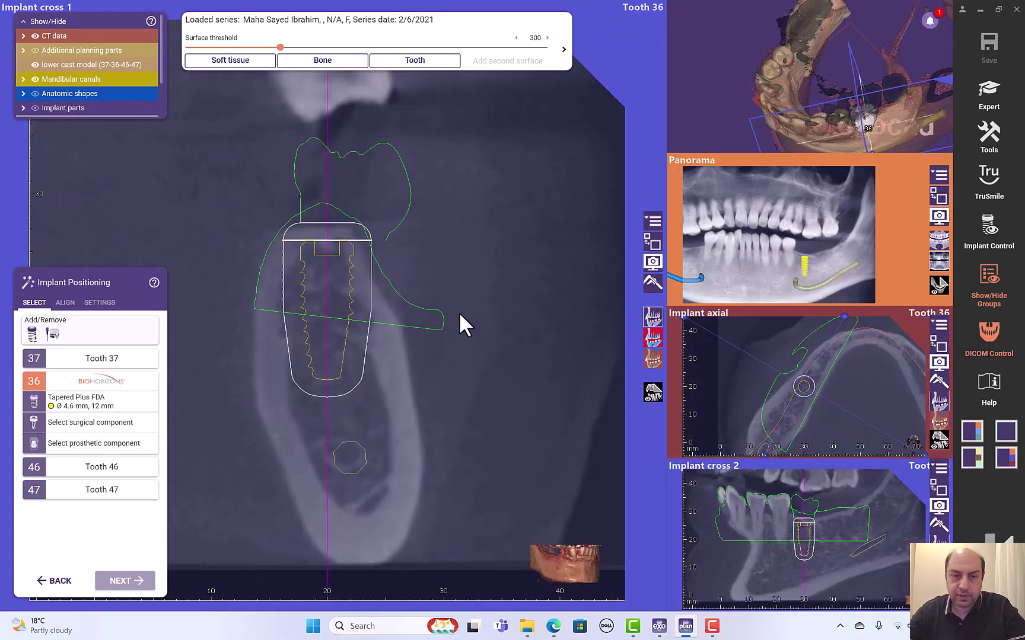
pyautogui.scroll(3, 459, 312)
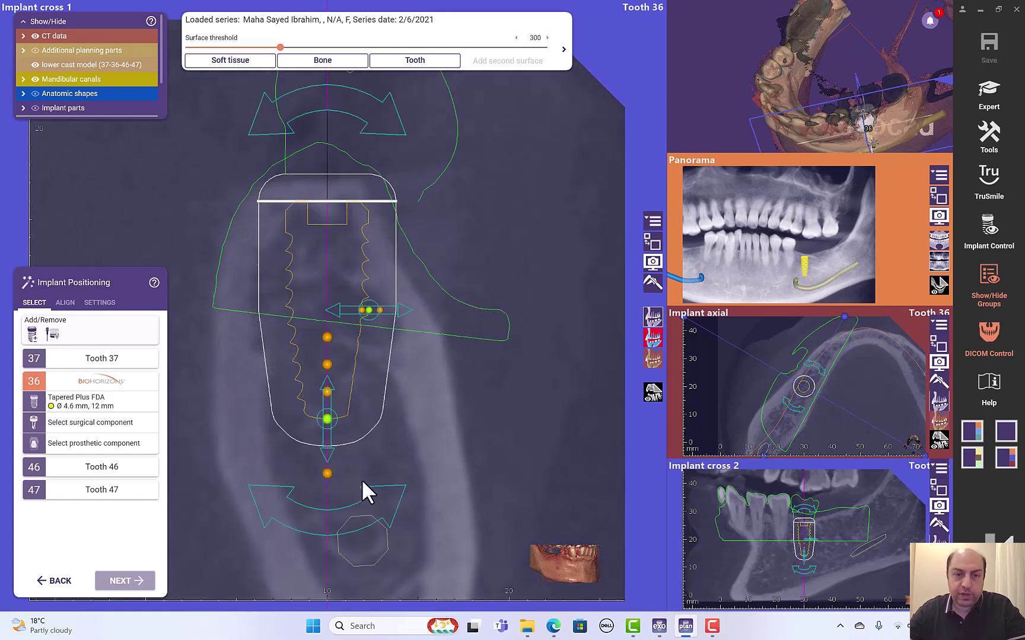
pyautogui.moveTo(324, 284); pyautogui.dragTo(304, 282)
pyautogui.scroll(-1, 427, 237)
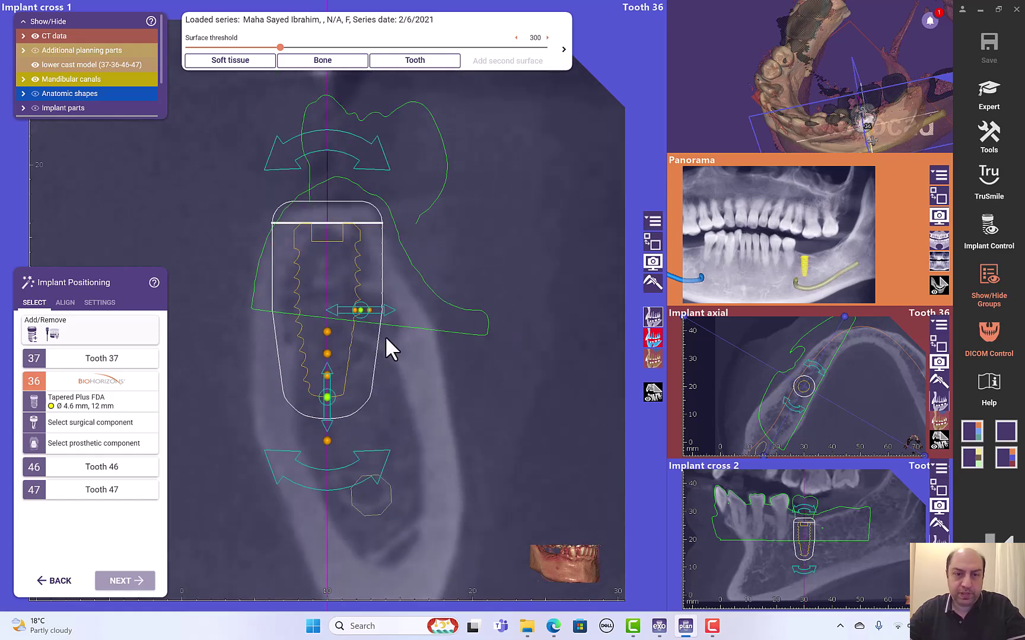
# Resize the tooth 36 implant to Ø 3.8 mm × 12 mm
pyautogui.moveTo(329, 397)
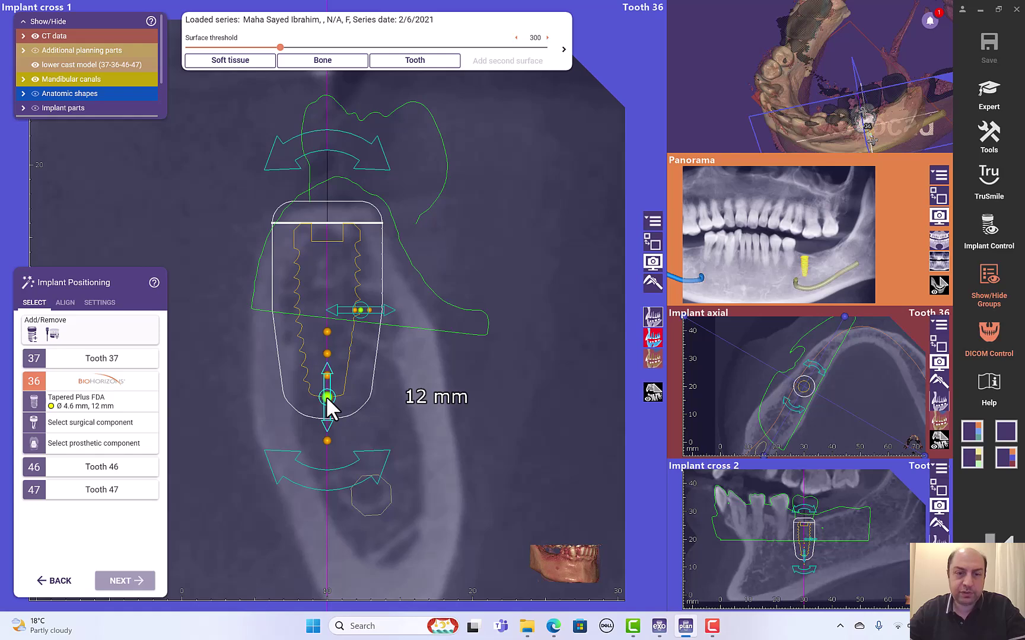
pyautogui.moveTo(326, 395); pyautogui.dragTo(325, 377)
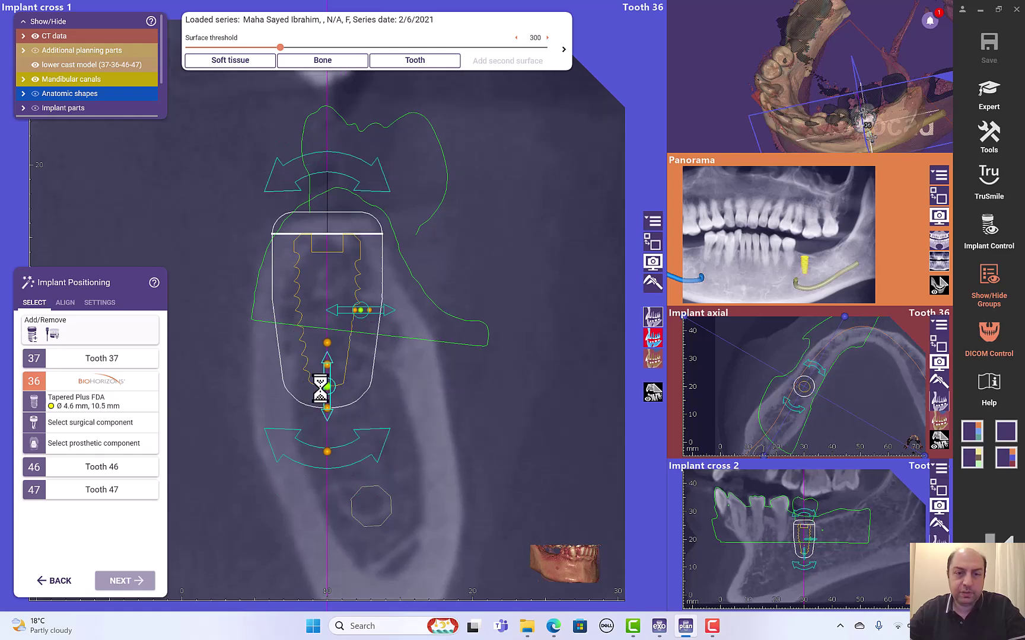
pyautogui.moveTo(328, 387)
pyautogui.moveTo(329, 387); pyautogui.dragTo(327, 407)
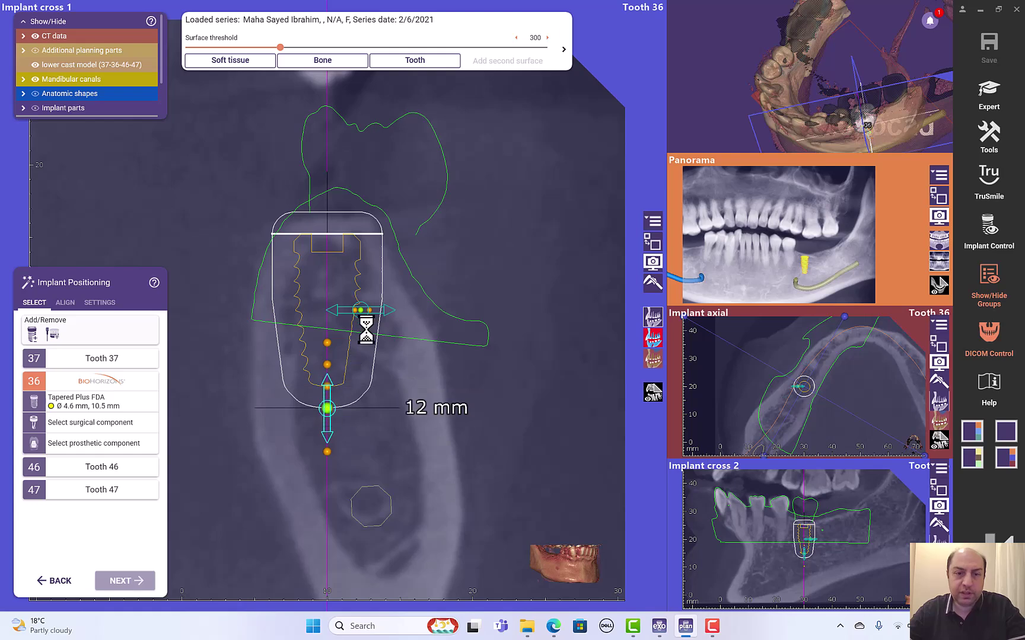
pyautogui.moveTo(361, 311)
pyautogui.moveTo(361, 312); pyautogui.dragTo(350, 313)
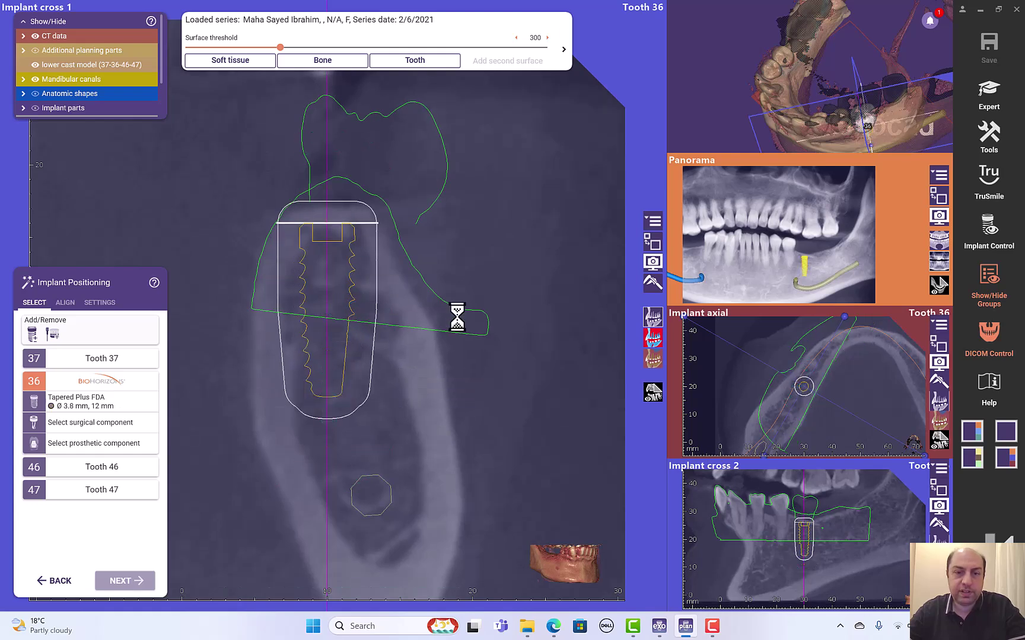
pyautogui.scroll(3, 367, 322)
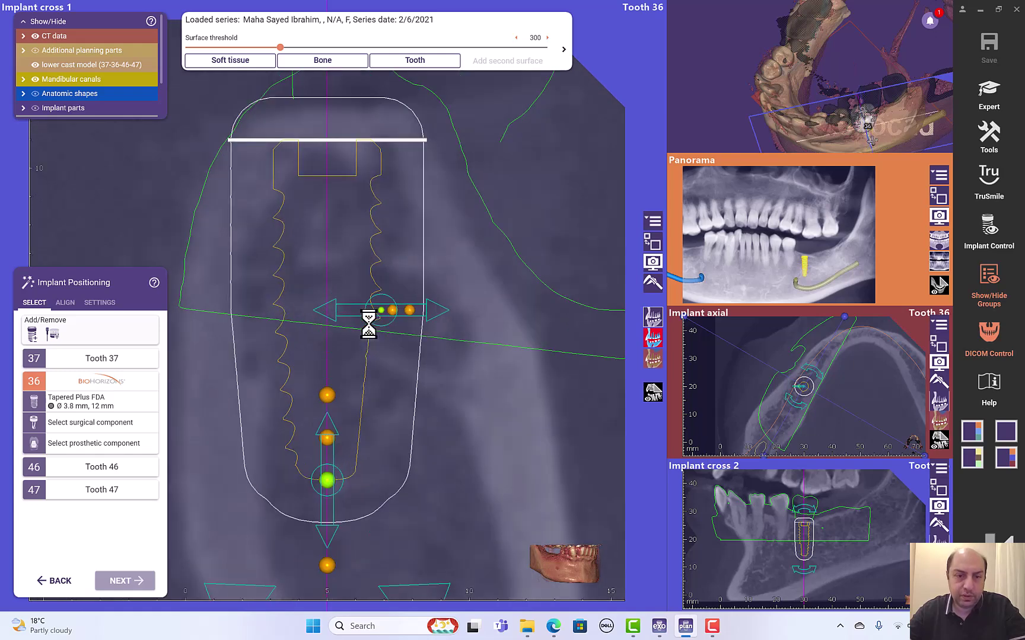
pyautogui.moveTo(386, 311)
pyautogui.moveTo(384, 310); pyautogui.dragTo(391, 311)
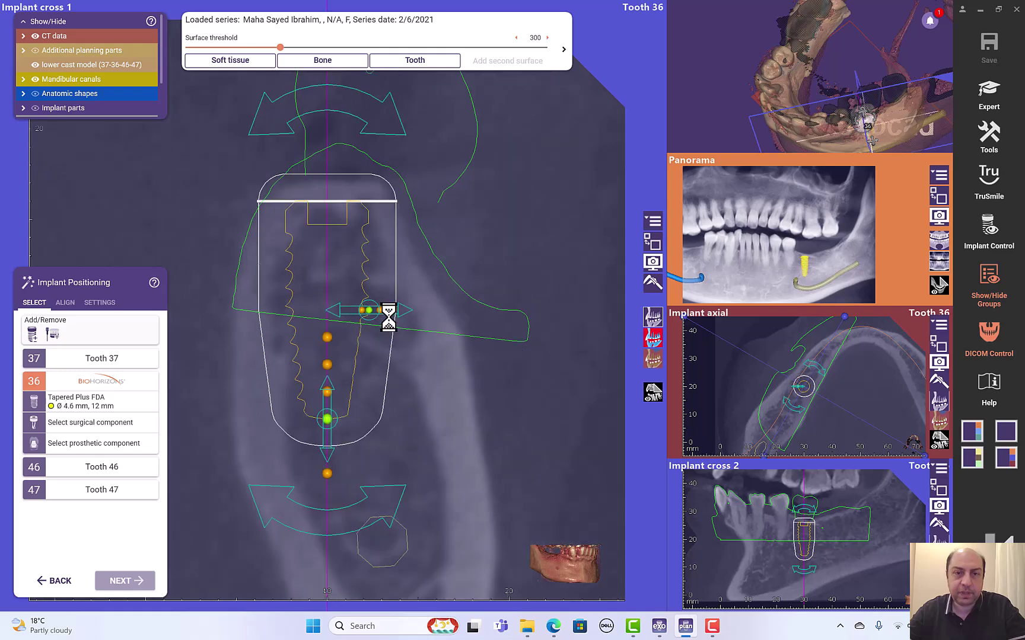
pyautogui.moveTo(368, 310)
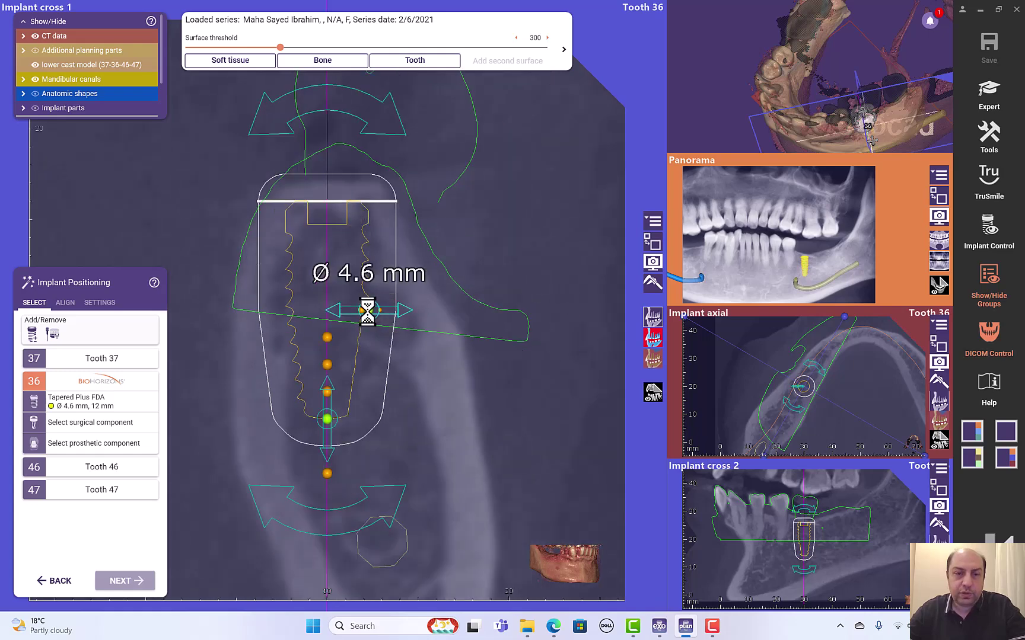
pyautogui.moveTo(368, 311); pyautogui.dragTo(363, 311)
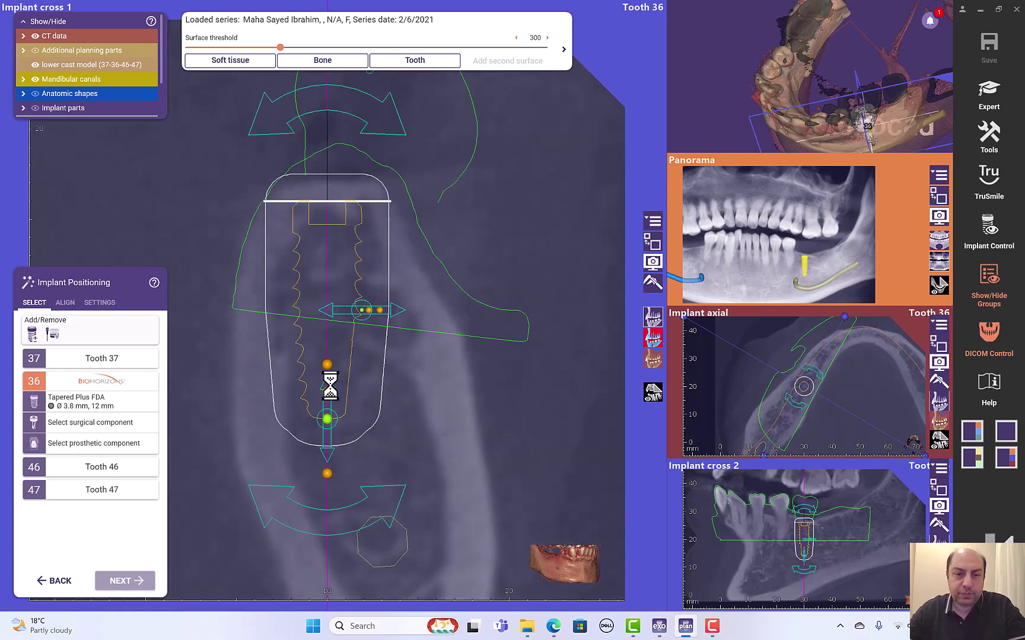
# Tilt the tooth 36 implant slightly so it sits upright in the bone
pyautogui.moveTo(326, 419)
pyautogui.scroll(-1, 326, 403)
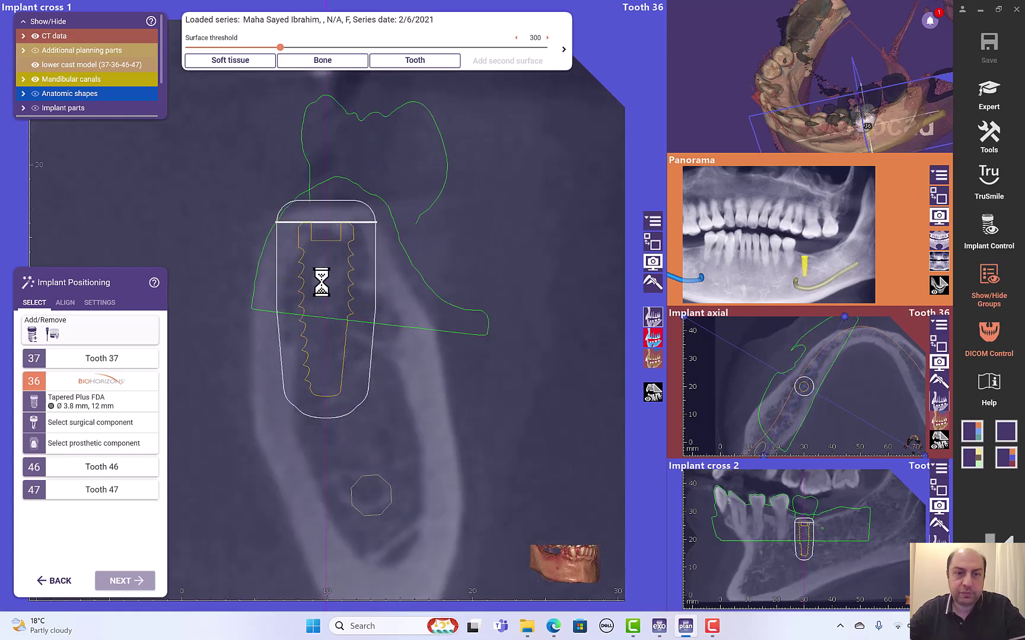
pyautogui.moveTo(334, 473); pyautogui.dragTo(346, 419)
pyautogui.moveTo(349, 165)
pyautogui.mouseDown()
pyautogui.moveTo(350, 144)
pyautogui.moveTo(345, 158)
pyautogui.mouseUp()
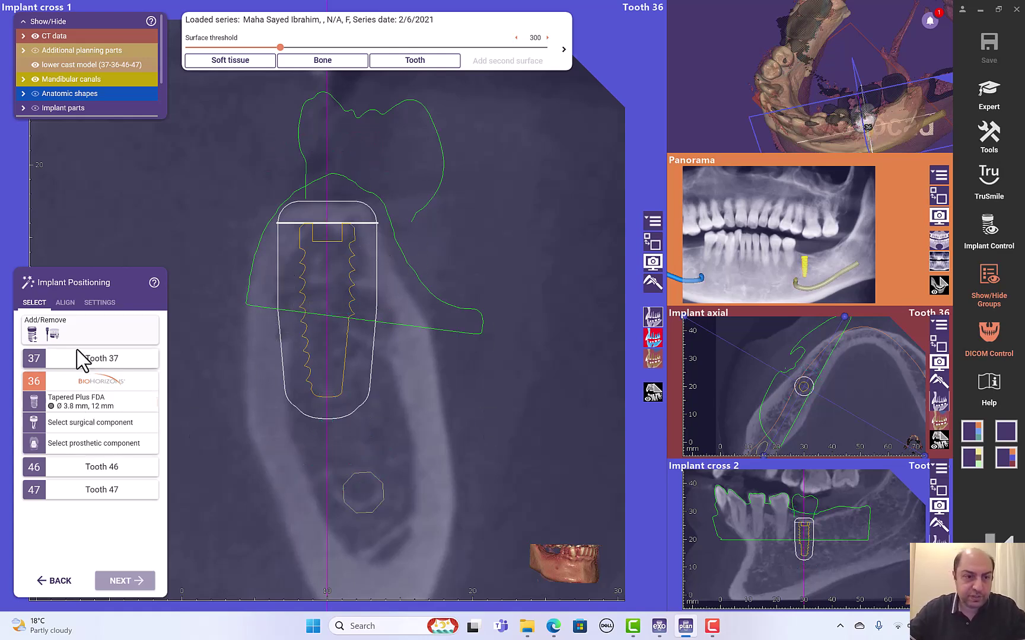
# Set implant safety distance to 1.2 mm and anchor pin safety distance to 1.63 mm
pyautogui.click(99, 302)
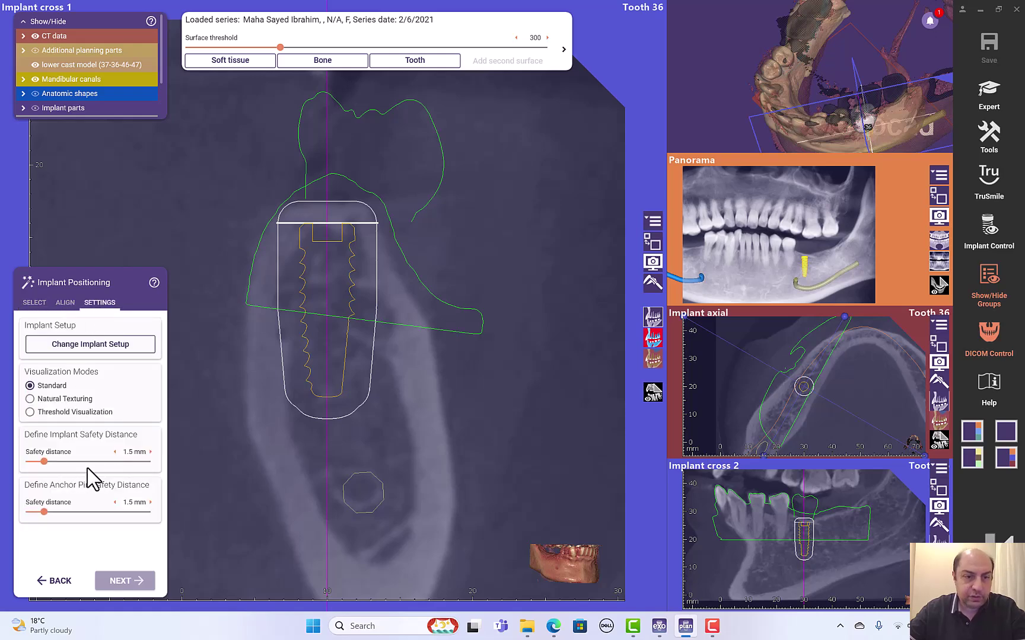
pyautogui.moveTo(46, 464); pyautogui.dragTo(41, 465)
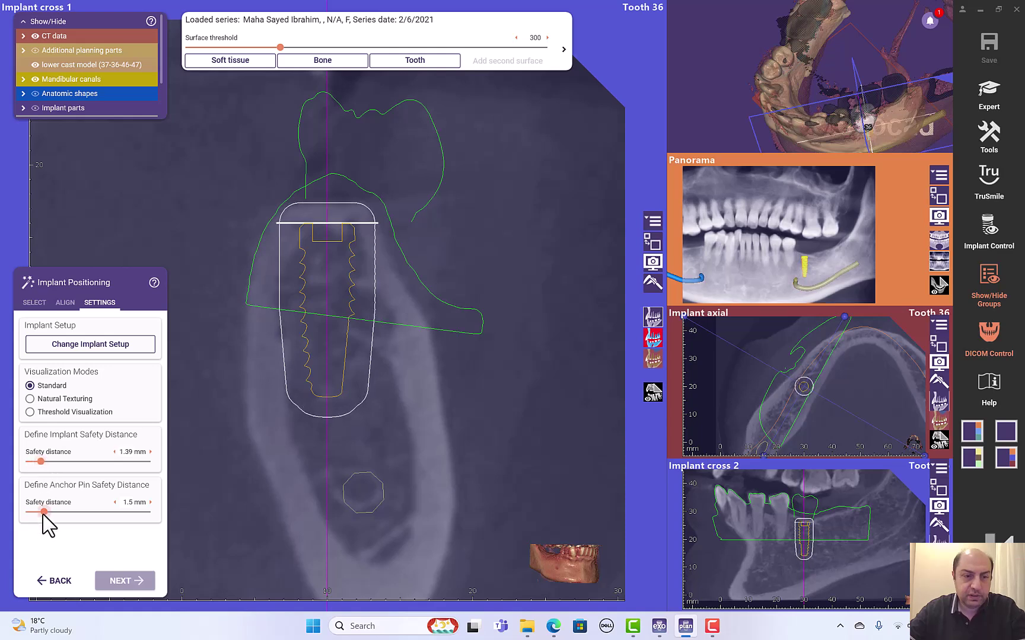
pyautogui.moveTo(43, 514); pyautogui.dragTo(49, 515)
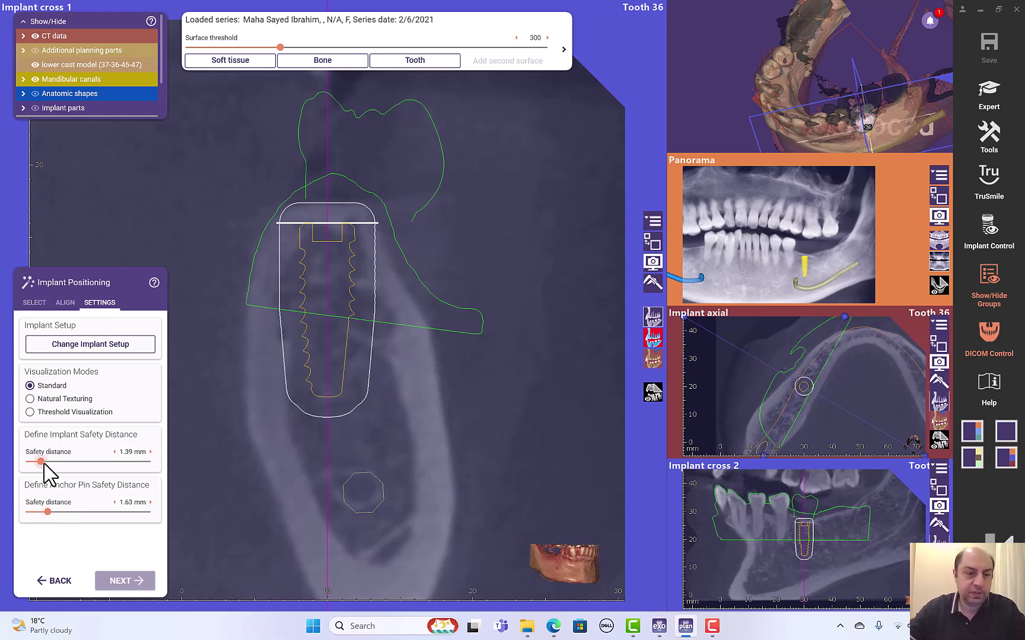
pyautogui.moveTo(44, 463)
pyautogui.mouseDown()
pyautogui.moveTo(75, 468)
pyautogui.moveTo(23, 467)
pyautogui.moveTo(38, 467)
pyautogui.mouseUp()
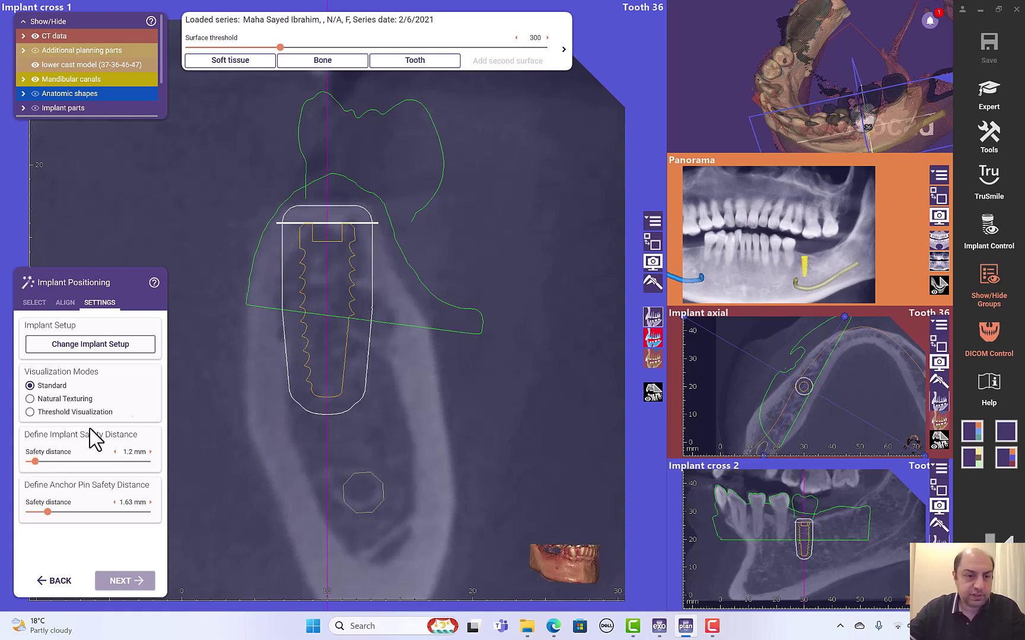
pyautogui.moveTo(280, 332)
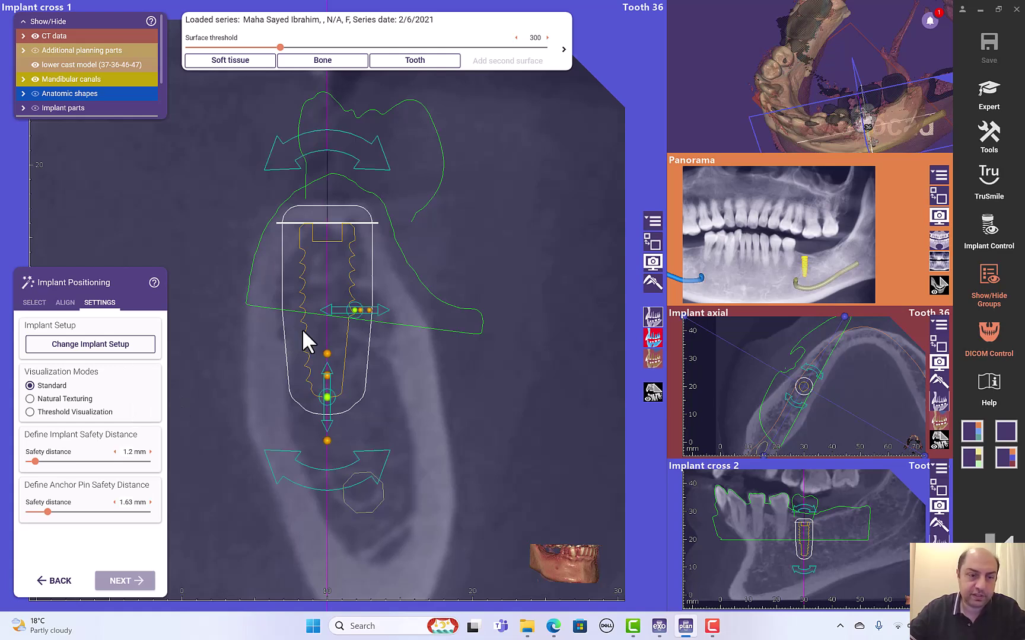
pyautogui.click(35, 302)
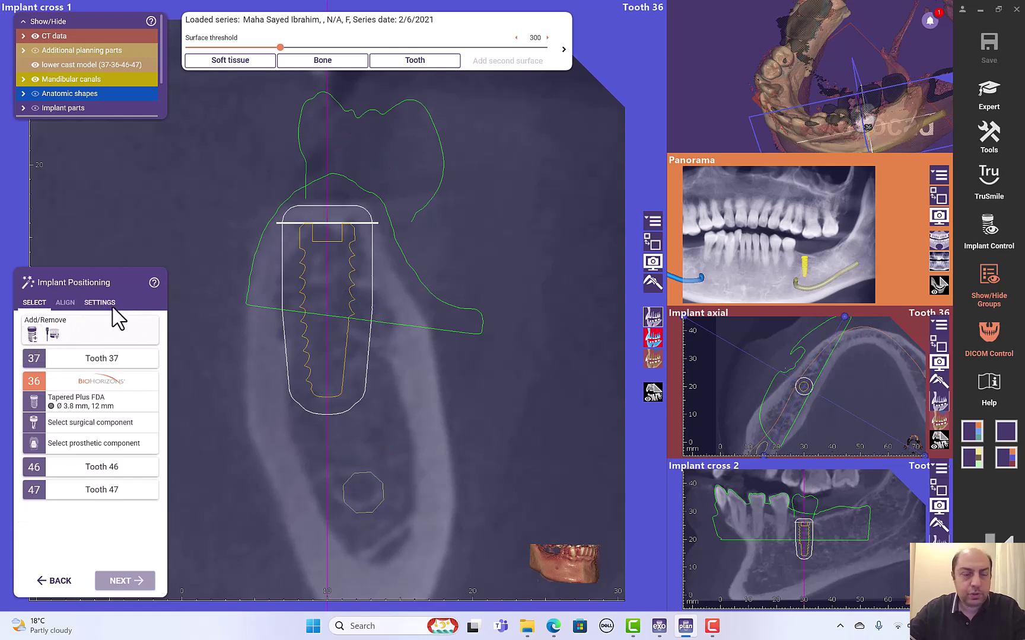
# Add a BioHorizons Guided Sleeves Fully Guided 3.8 mm Master Cylinder sleeve to implant 36
pyautogui.moveTo(342, 252)
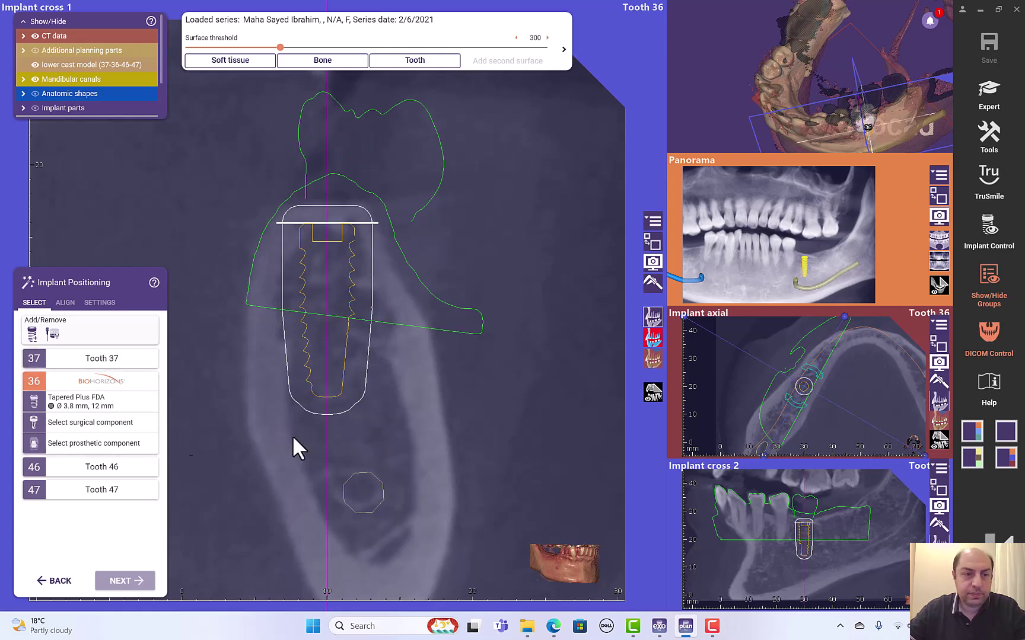
pyautogui.click(71, 422)
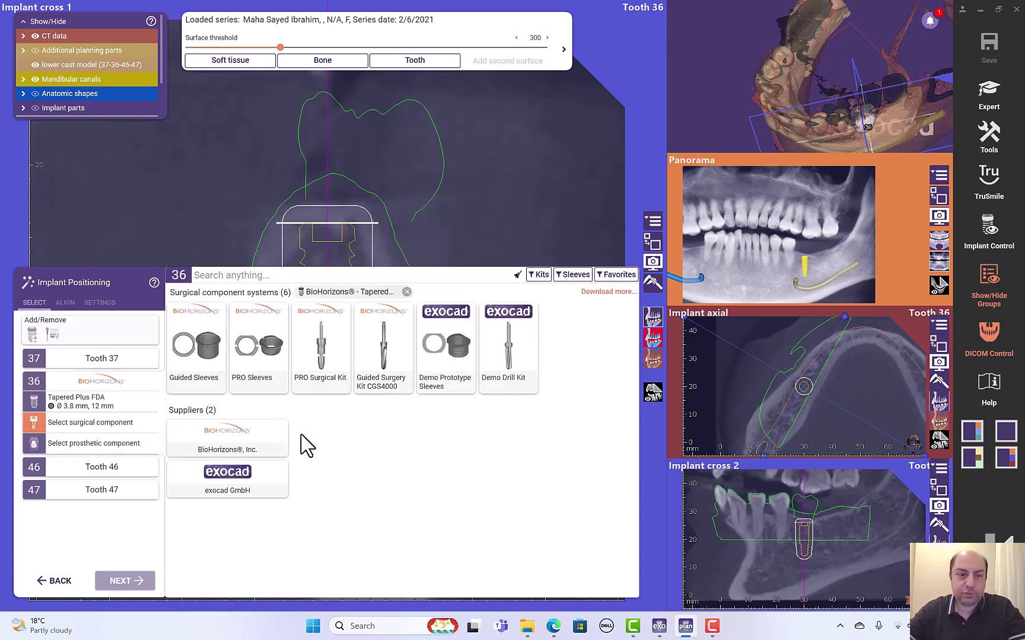
pyautogui.click(202, 356)
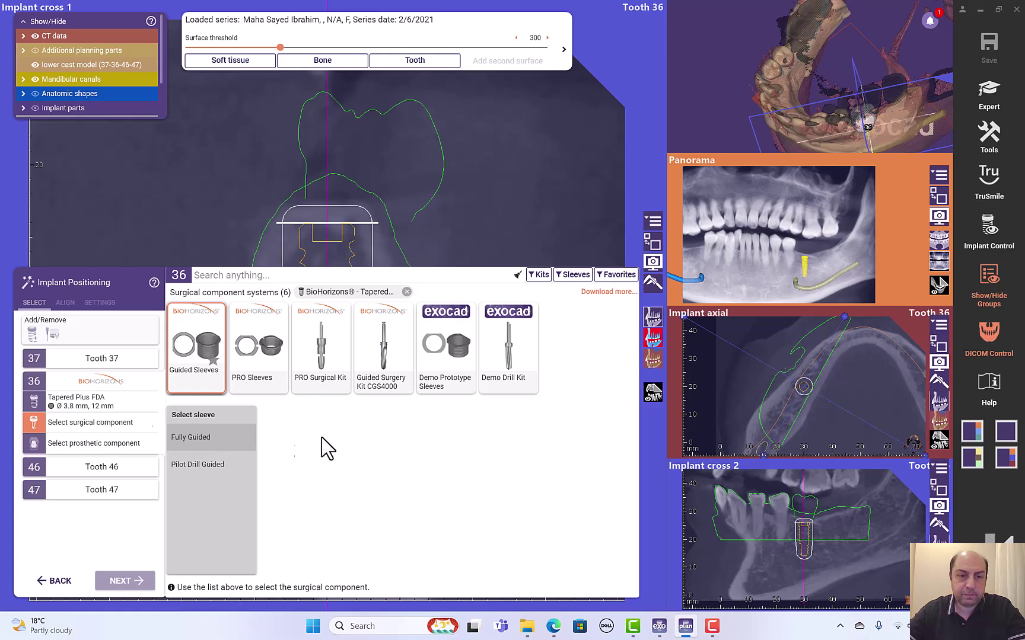
pyautogui.click(470, 439)
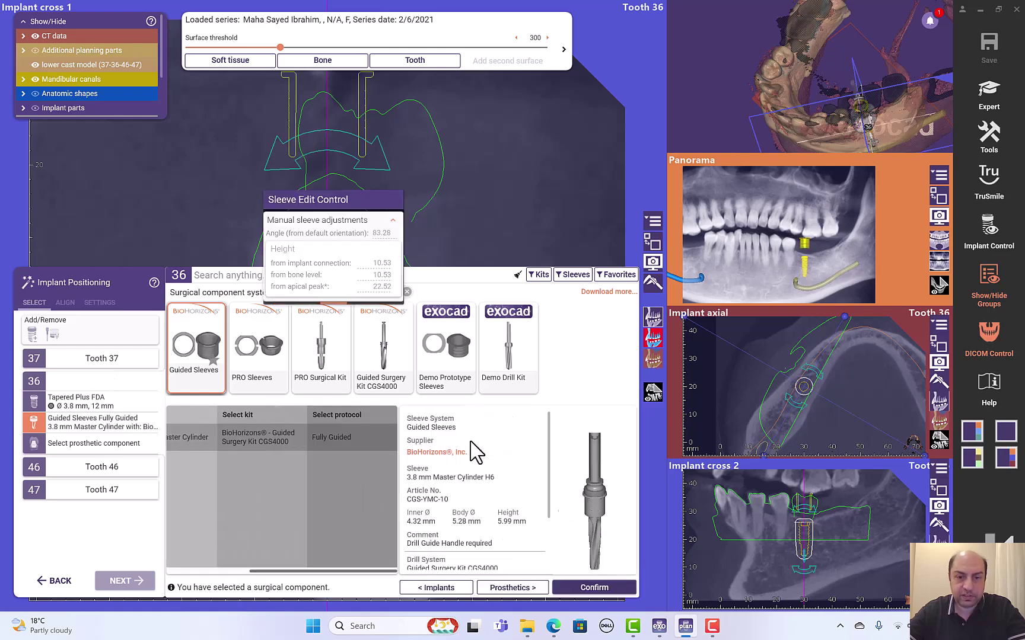
pyautogui.click(587, 592)
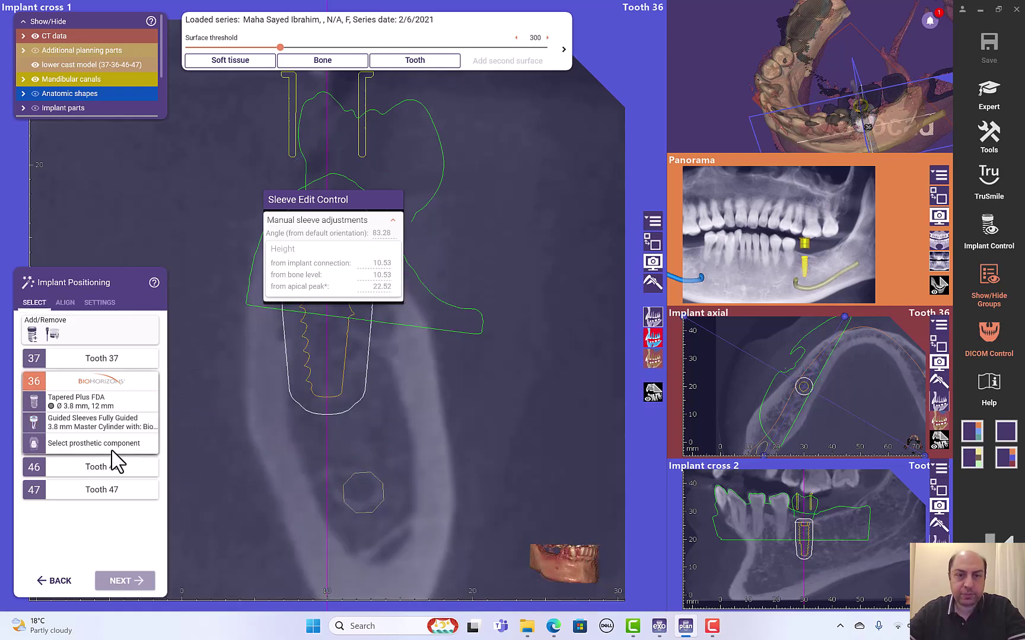
pyautogui.moveTo(339, 198); pyautogui.dragTo(210, 254)
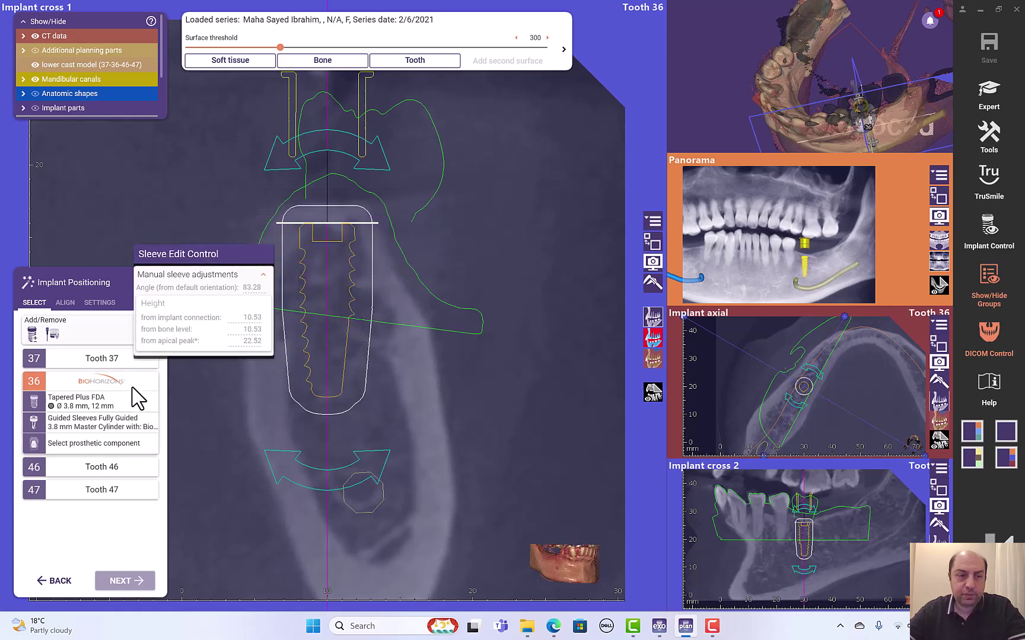
pyautogui.moveTo(343, 273)
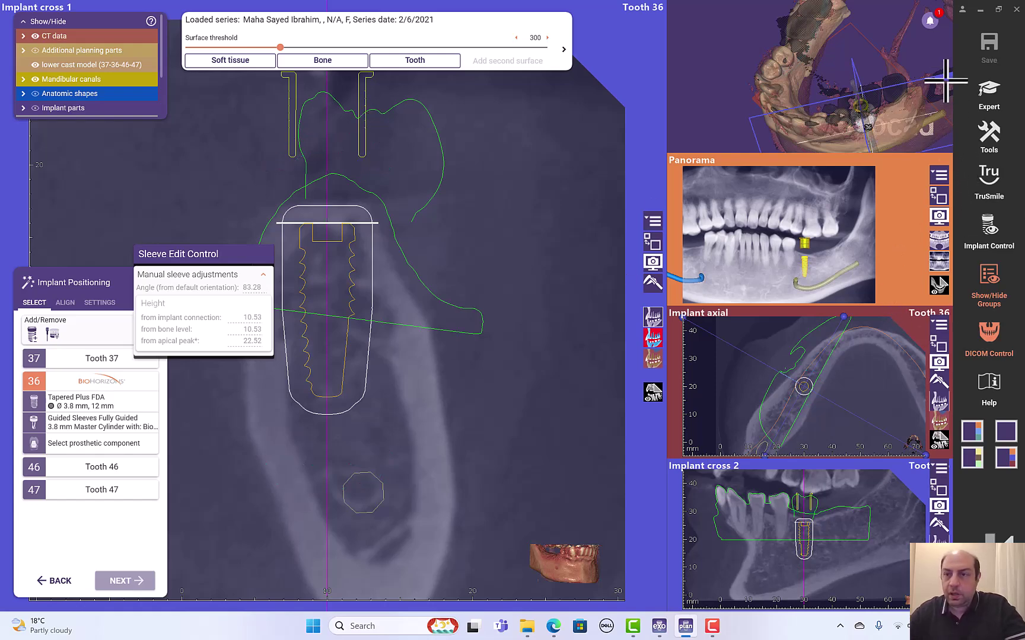
# Bring the 3D jaw model into the main view and turn it sideways
pyautogui.click(654, 248)
pyautogui.moveTo(373, 323); pyautogui.dragTo(373, 319, button='right')
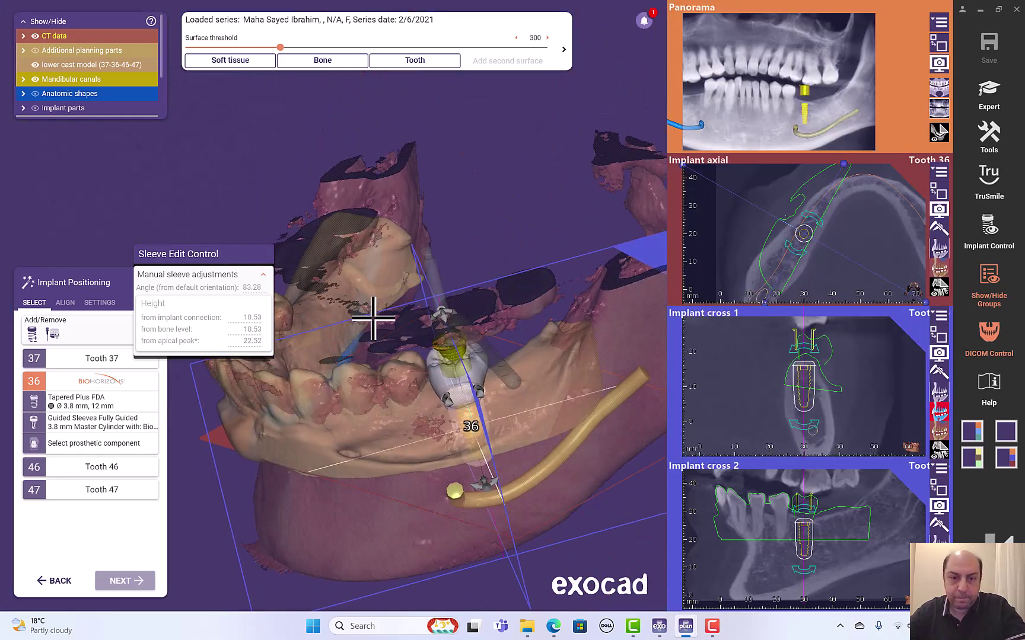
pyautogui.scroll(4, 515, 311)
pyautogui.moveTo(514, 312); pyautogui.dragTo(518, 312, button='right')
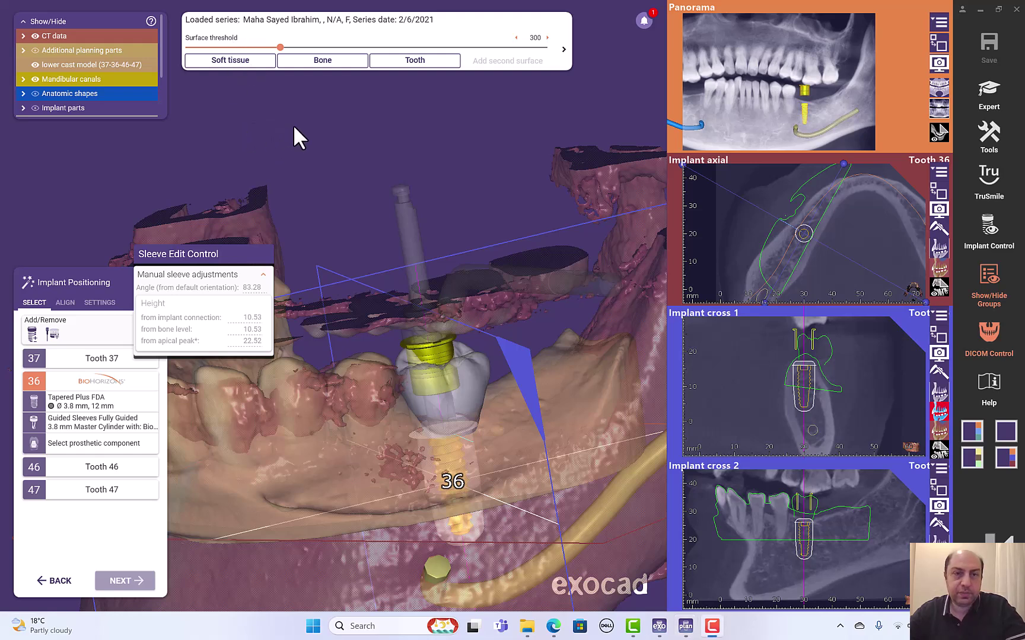
# Hide the CT data and orbit closely around the tooth 36 implant and sleeve
pyautogui.click(35, 36)
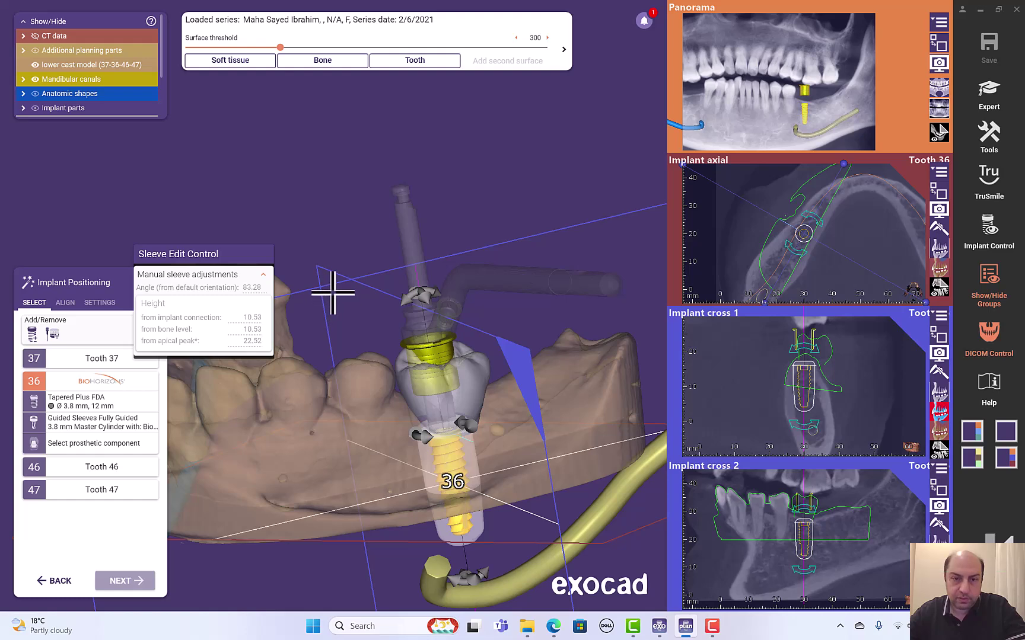
pyautogui.scroll(6, 323, 237)
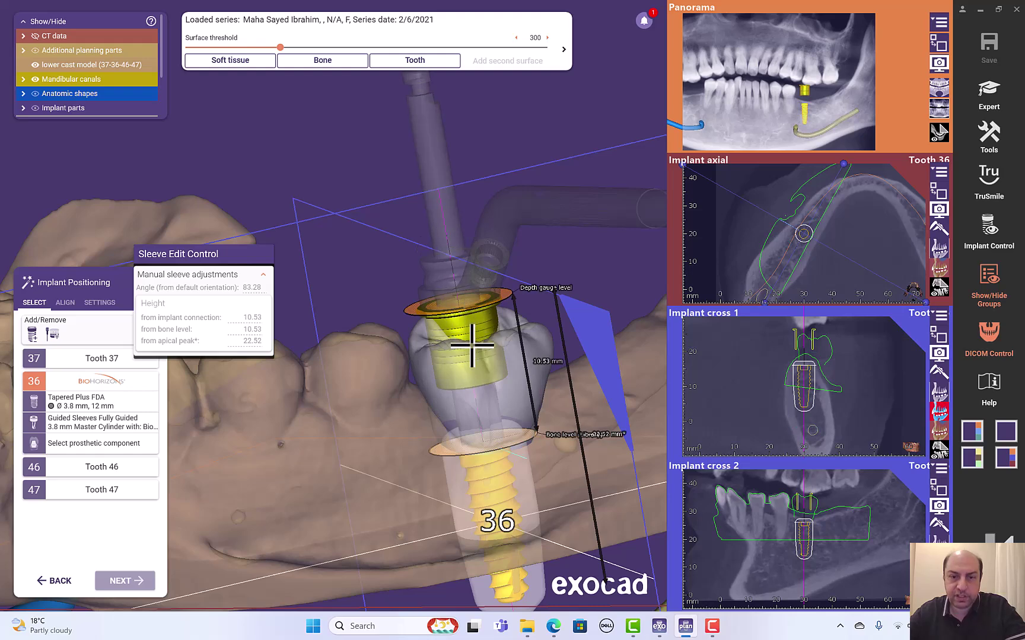
pyautogui.moveTo(472, 335); pyautogui.dragTo(484, 347, button='right')
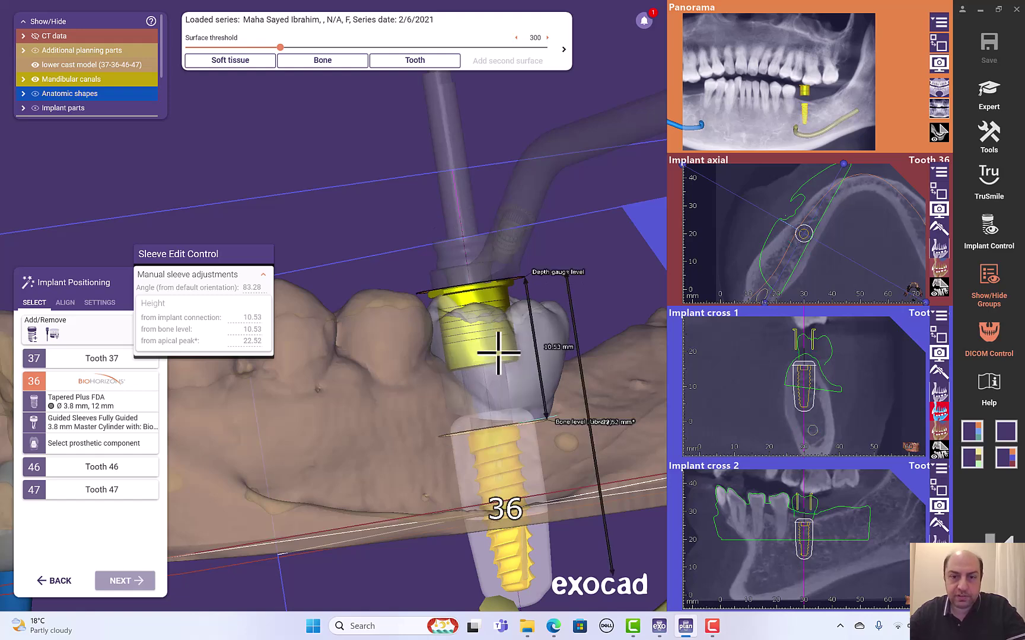
pyautogui.moveTo(587, 285); pyautogui.dragTo(428, 345, button='right')
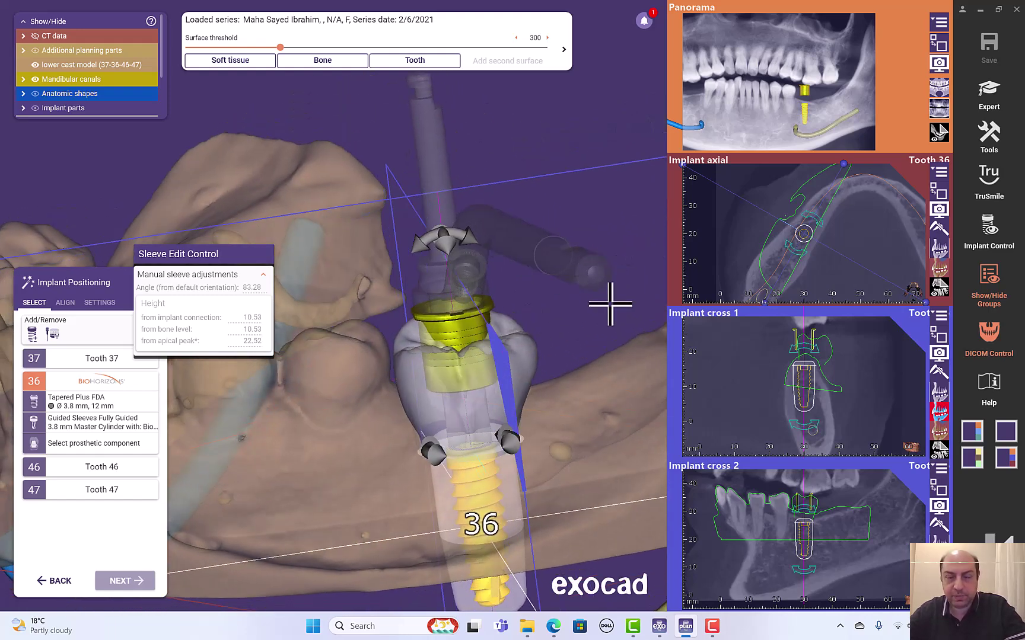
pyautogui.moveTo(460, 328)
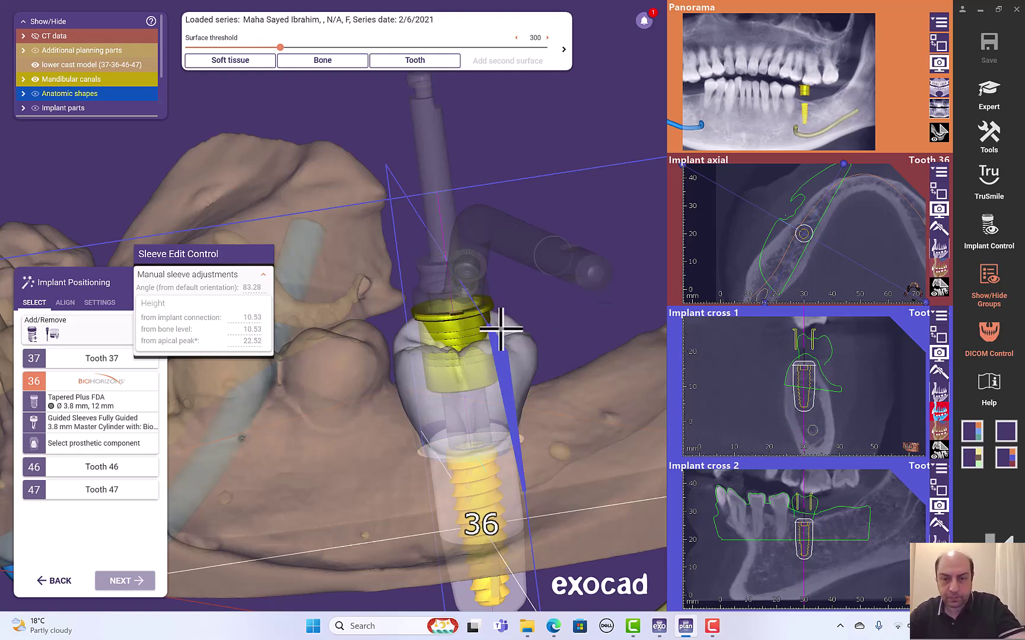
pyautogui.moveTo(457, 350); pyautogui.dragTo(469, 347, button='right')
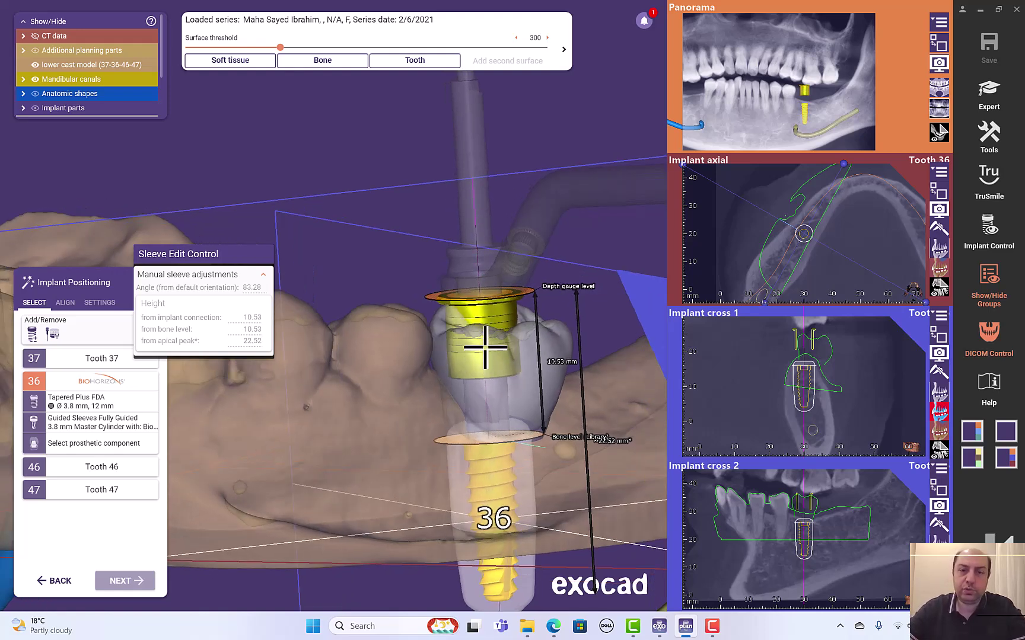
pyautogui.moveTo(485, 348); pyautogui.dragTo(523, 272, button='right')
pyautogui.moveTo(805, 344)
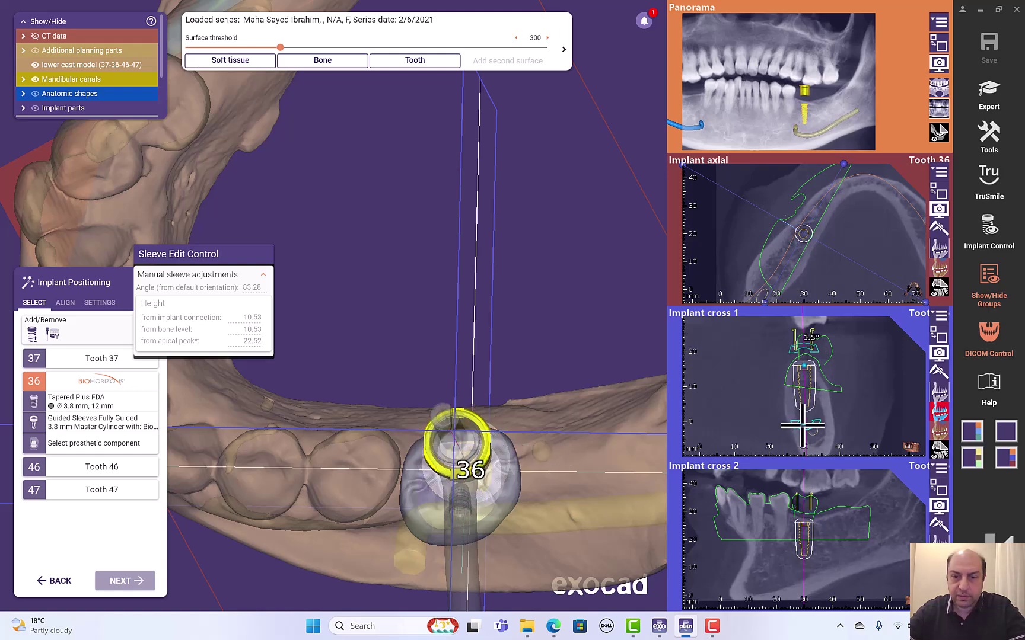
# Tilt and shift implant 36 and rotate the cross-section, giving a 75.70° sleeve angle
pyautogui.moveTo(801, 424); pyautogui.dragTo(798, 428)
pyautogui.moveTo(580, 314); pyautogui.dragTo(579, 318, button='right')
pyautogui.moveTo(798, 382); pyautogui.dragTo(804, 386)
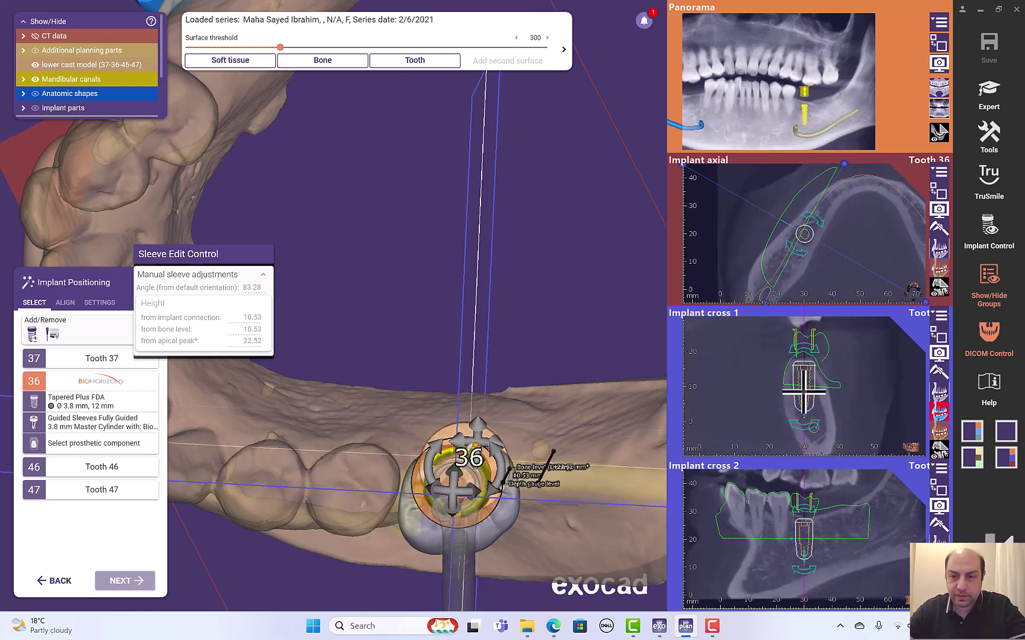
pyautogui.moveTo(807, 428); pyautogui.dragTo(806, 393)
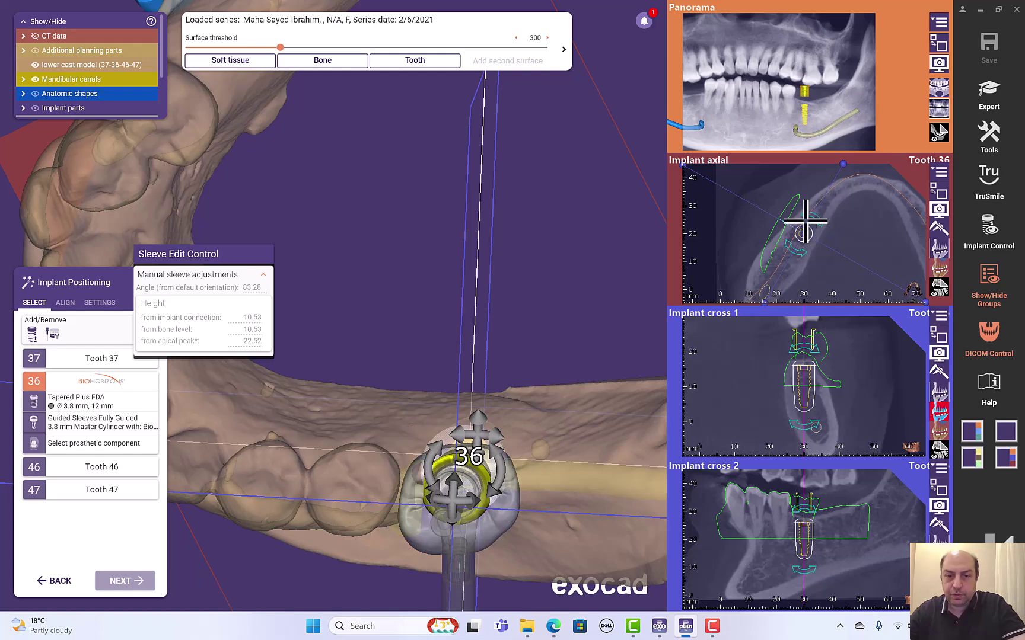
pyautogui.moveTo(818, 222); pyautogui.dragTo(817, 222)
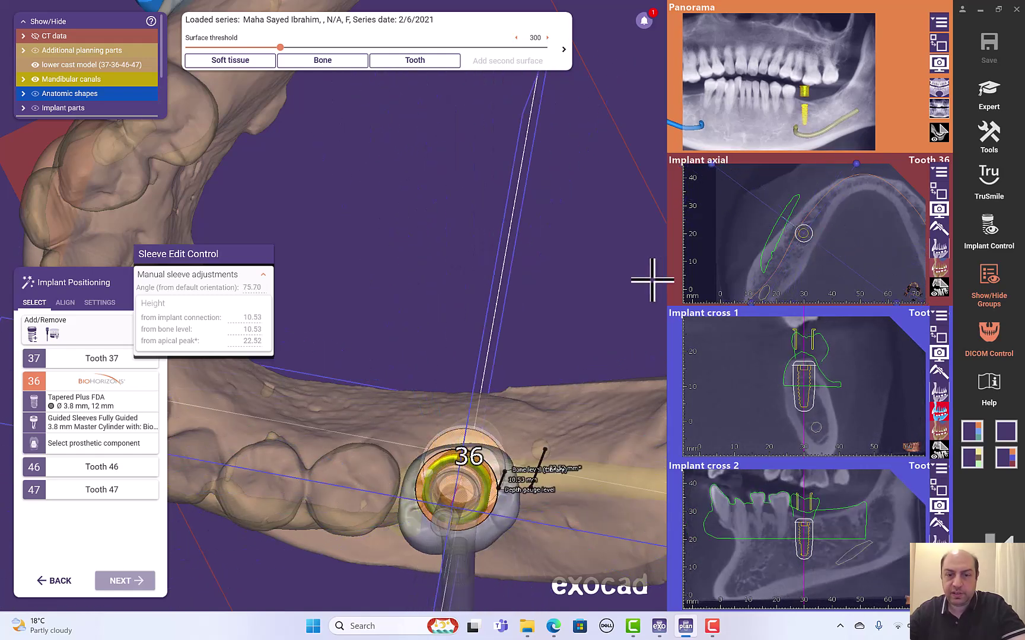
pyautogui.moveTo(653, 279); pyautogui.dragTo(648, 267, button='right')
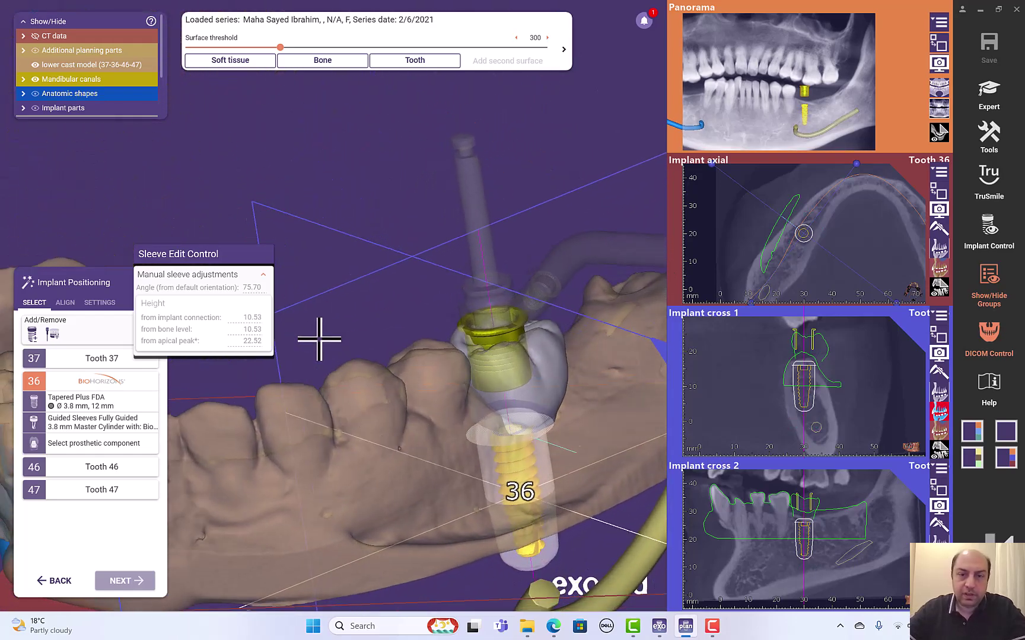
pyautogui.moveTo(329, 323); pyautogui.dragTo(338, 322, button='right')
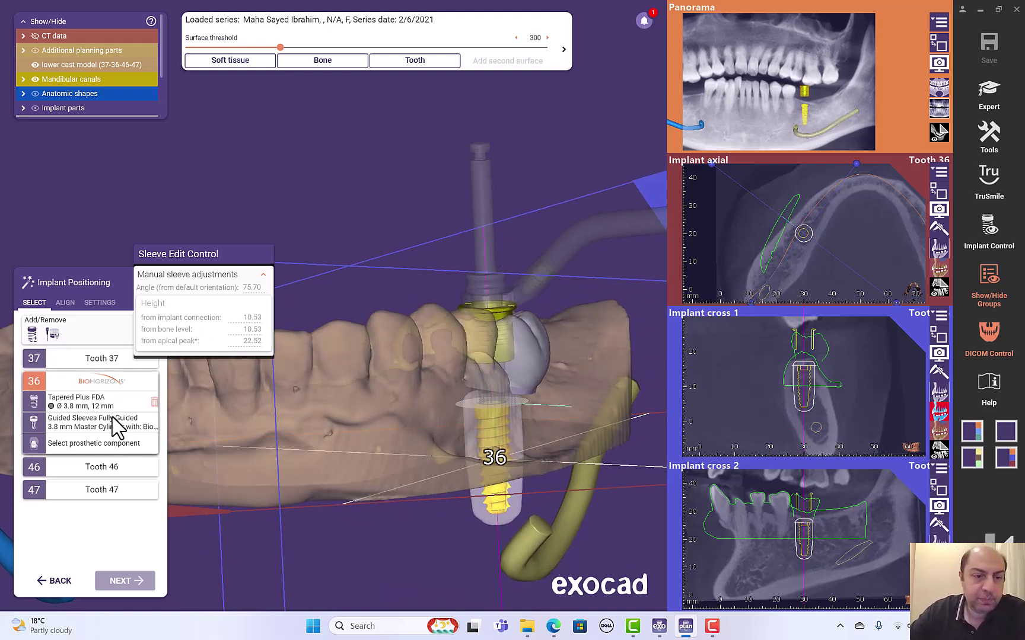
# Place a Tapered Plus FDA Ø 3.8 × 12 mm implant at tooth 37 and focus Implant cross 1
pyautogui.click(75, 356)
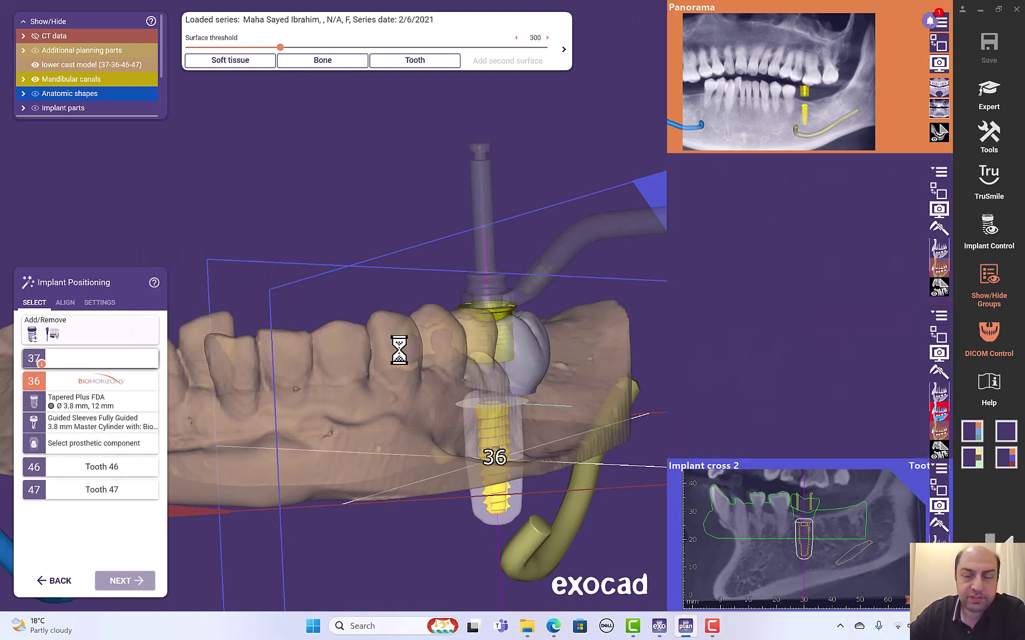
pyautogui.click(497, 340)
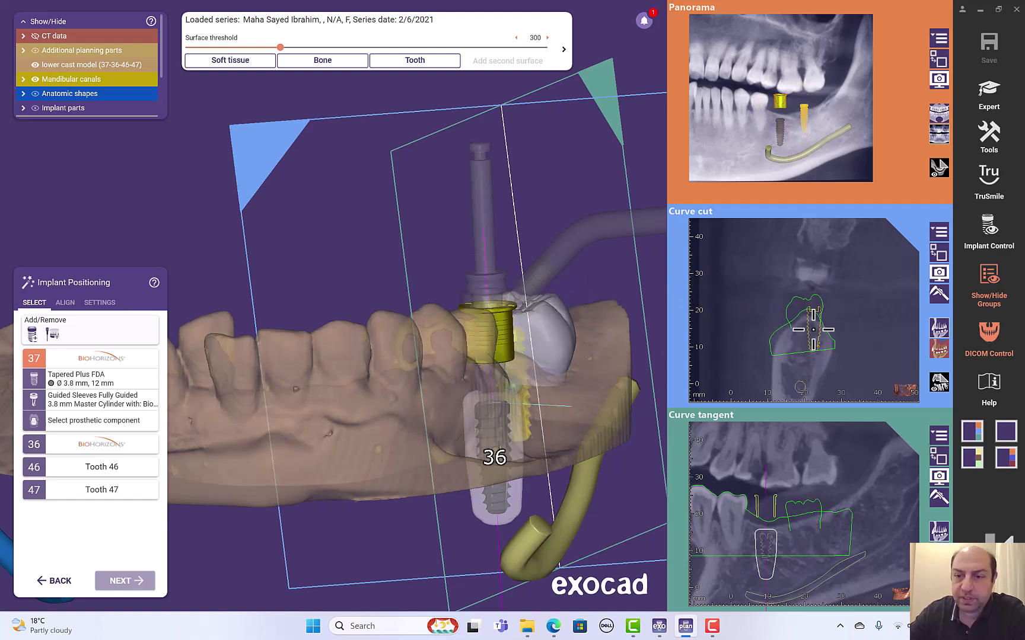
pyautogui.click(807, 344)
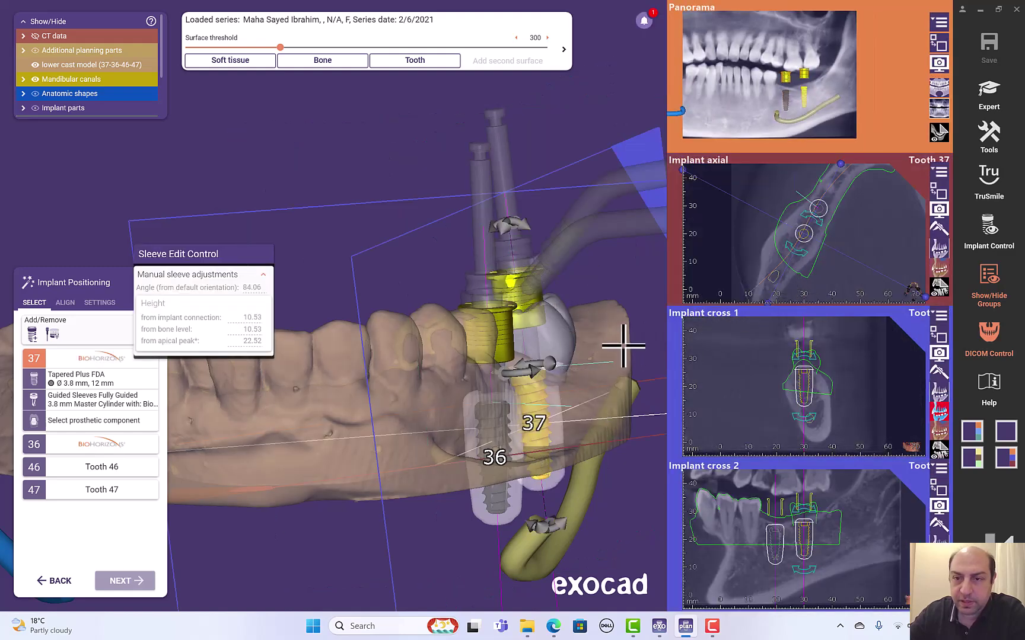
pyautogui.click(938, 337)
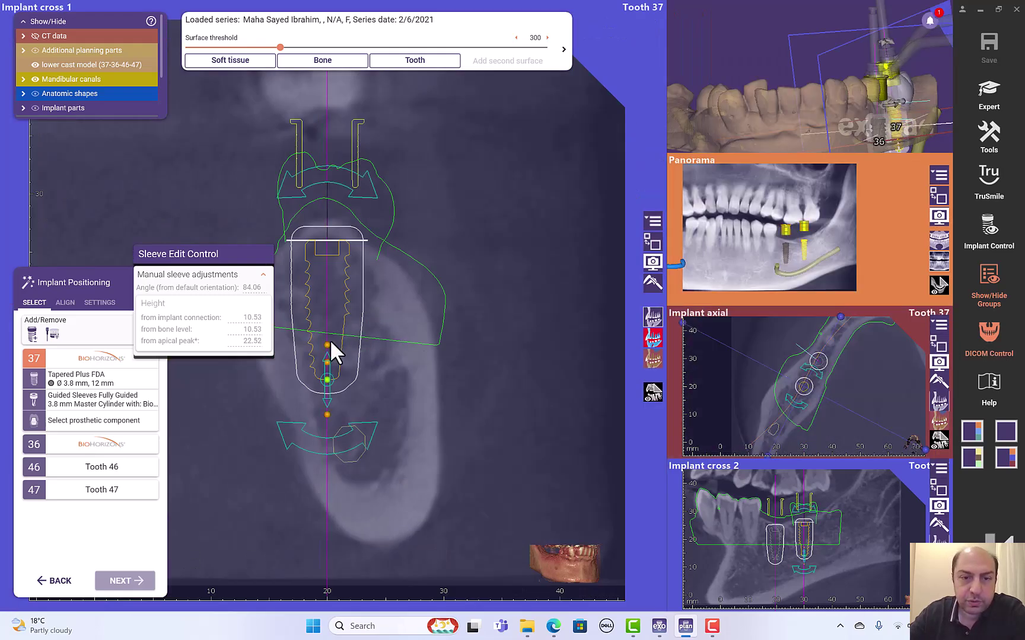
# Fine-tune implant 37's position and tilt to an 84.07° sleeve angle
pyautogui.moveTo(326, 359)
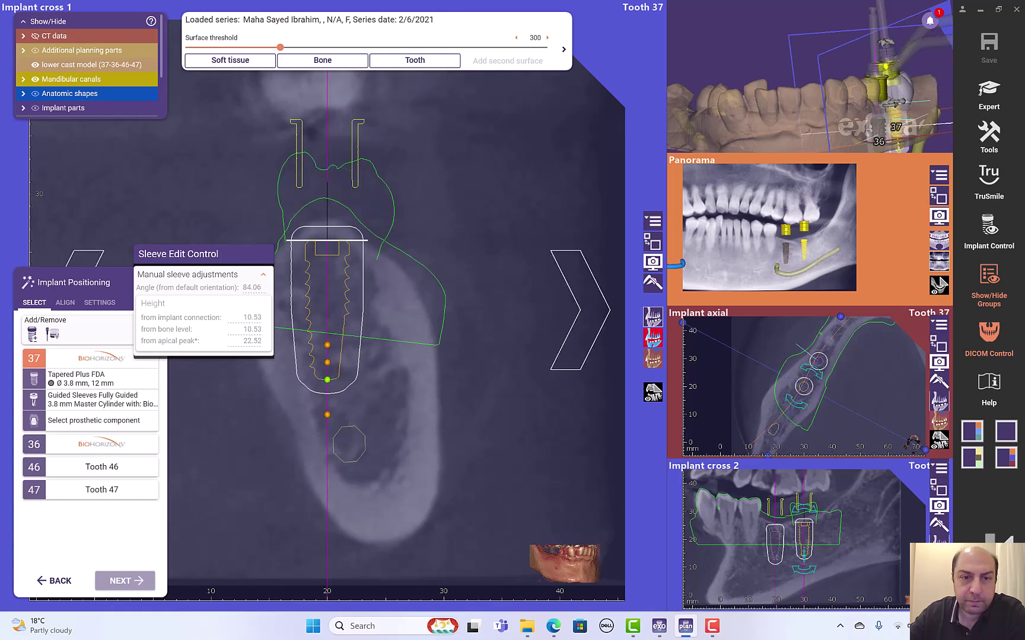
pyautogui.moveTo(327, 294); pyautogui.dragTo(323, 305)
pyautogui.moveTo(329, 377)
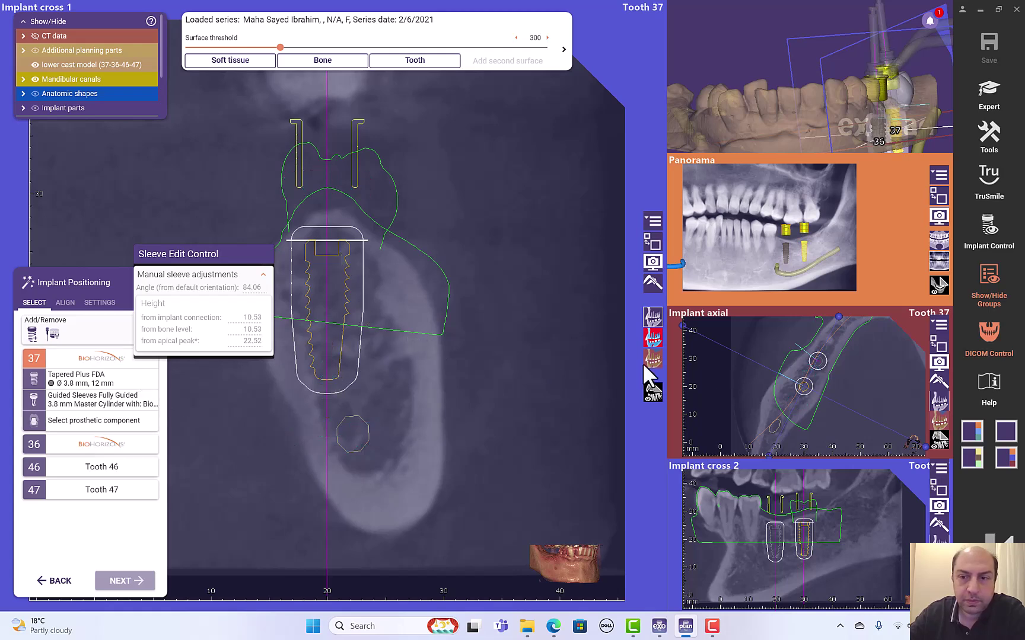
pyautogui.moveTo(375, 339); pyautogui.dragTo(400, 340, button='right')
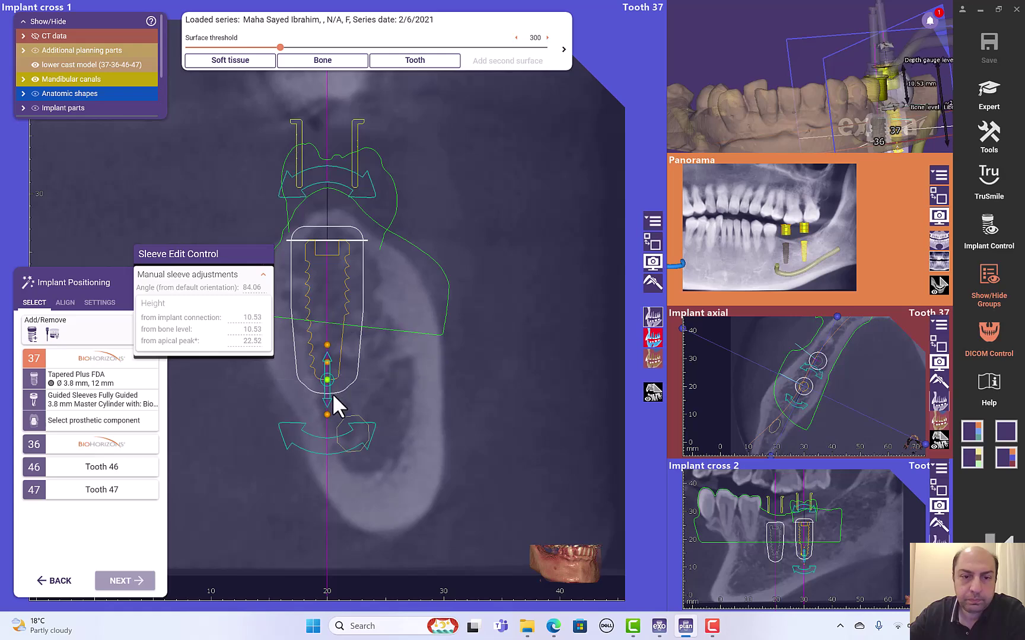
pyautogui.moveTo(328, 430); pyautogui.dragTo(342, 443)
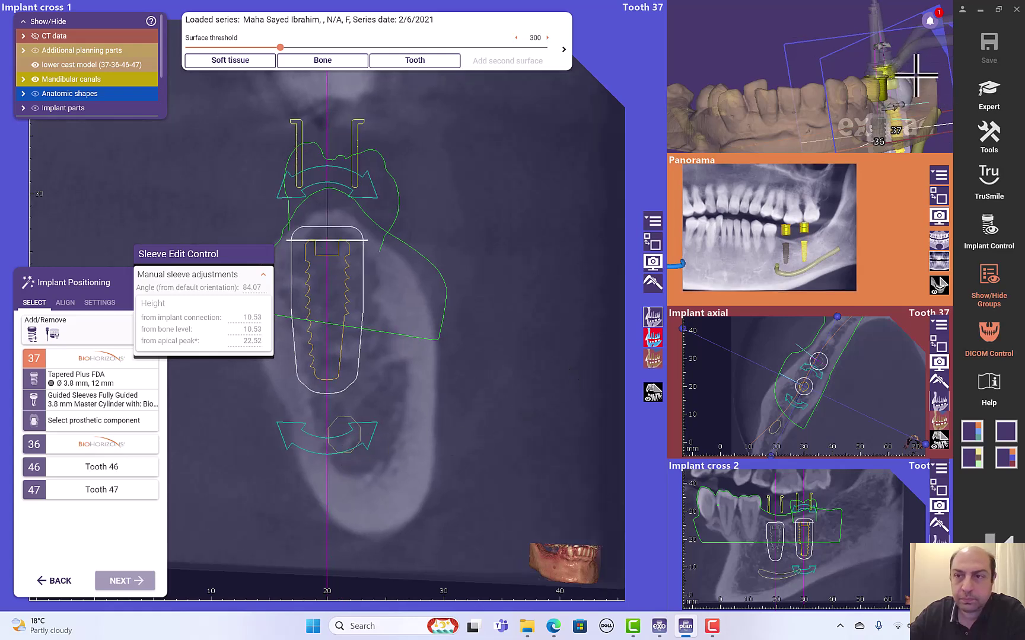
pyautogui.moveTo(916, 76); pyautogui.dragTo(929, 87, button='right')
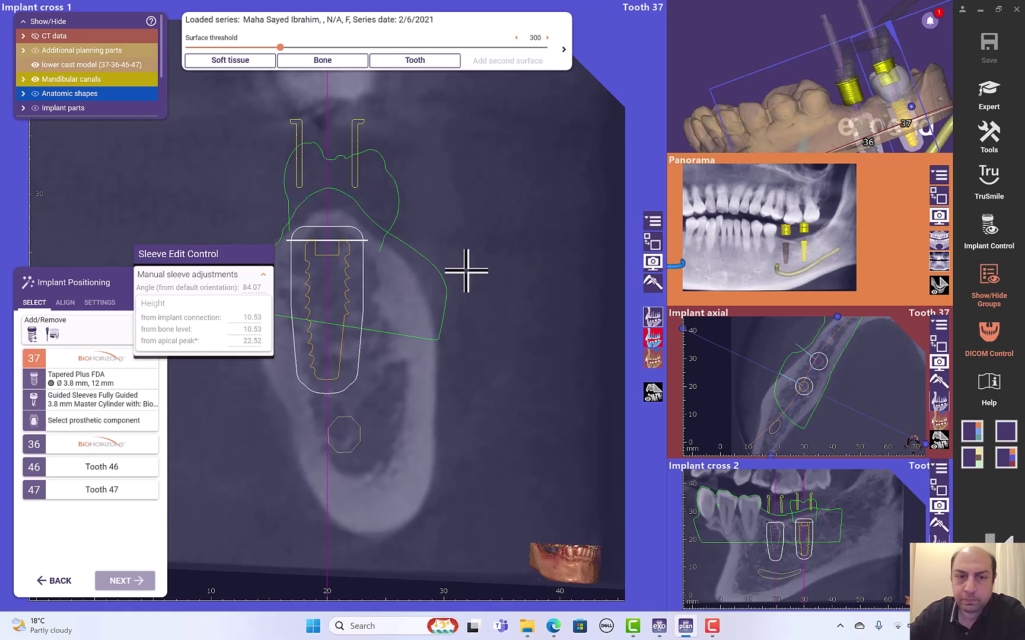
pyautogui.moveTo(331, 299); pyautogui.dragTo(332, 300)
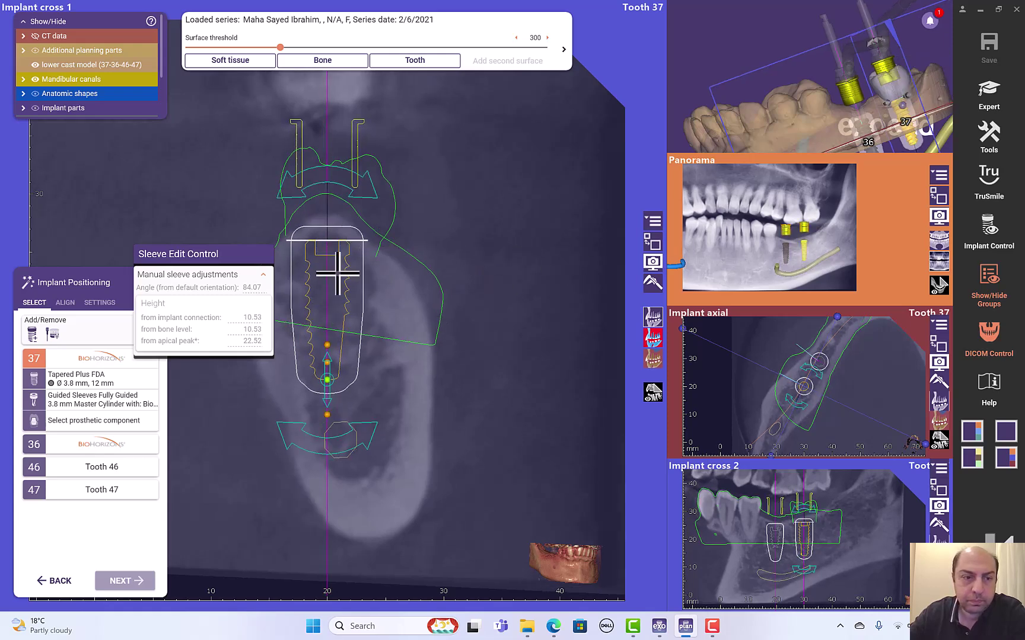
# Replace implant 37 with a Tapered Plus FDA Ø 4.6 × 10.5 mm implant, clearing the sleeve filter
pyautogui.click(87, 382)
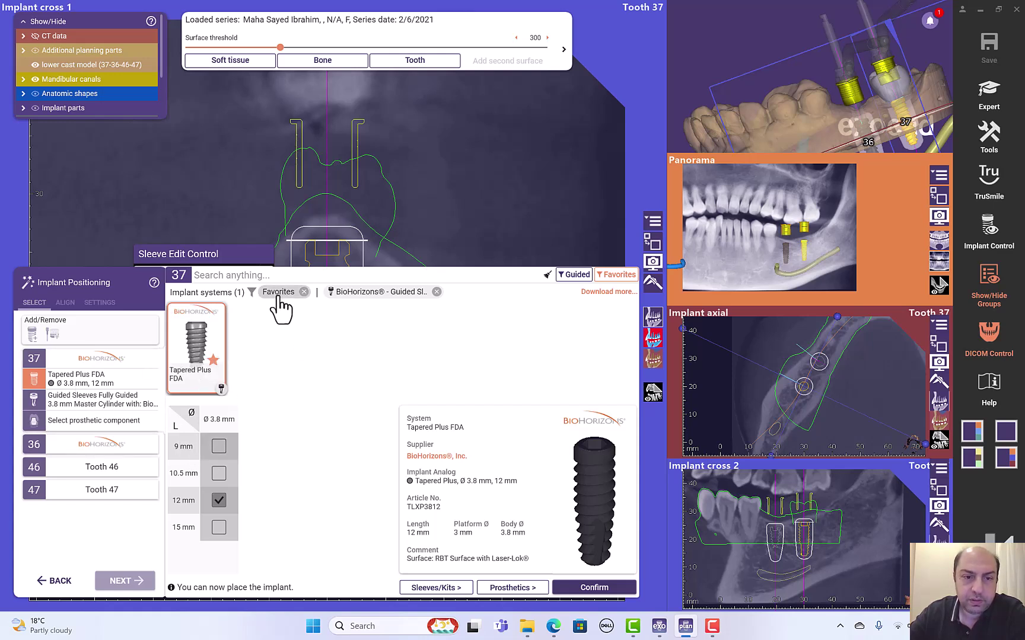
pyautogui.click(436, 291)
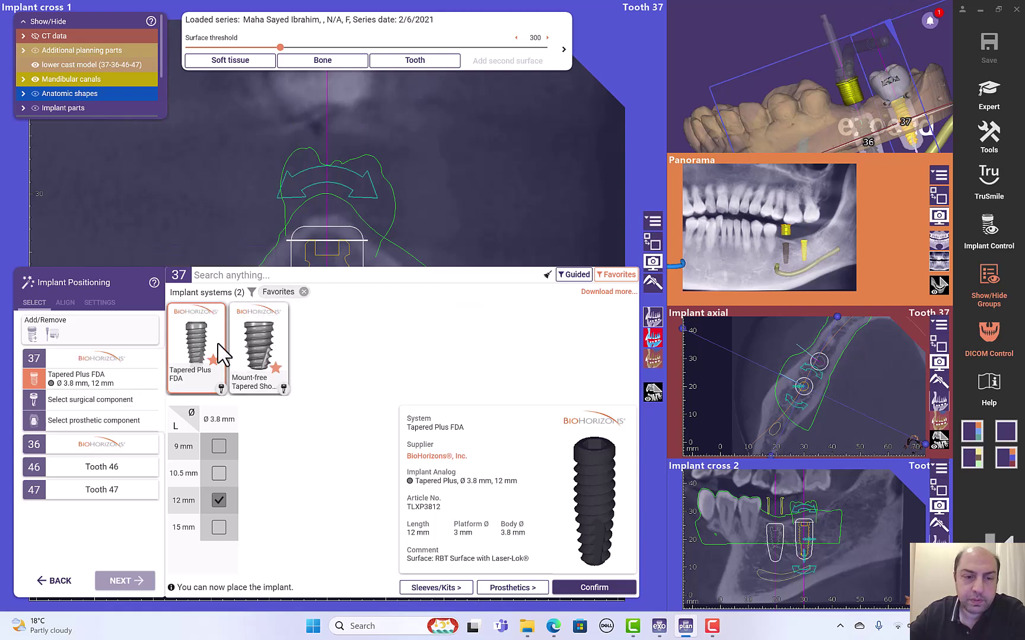
pyautogui.click(245, 353)
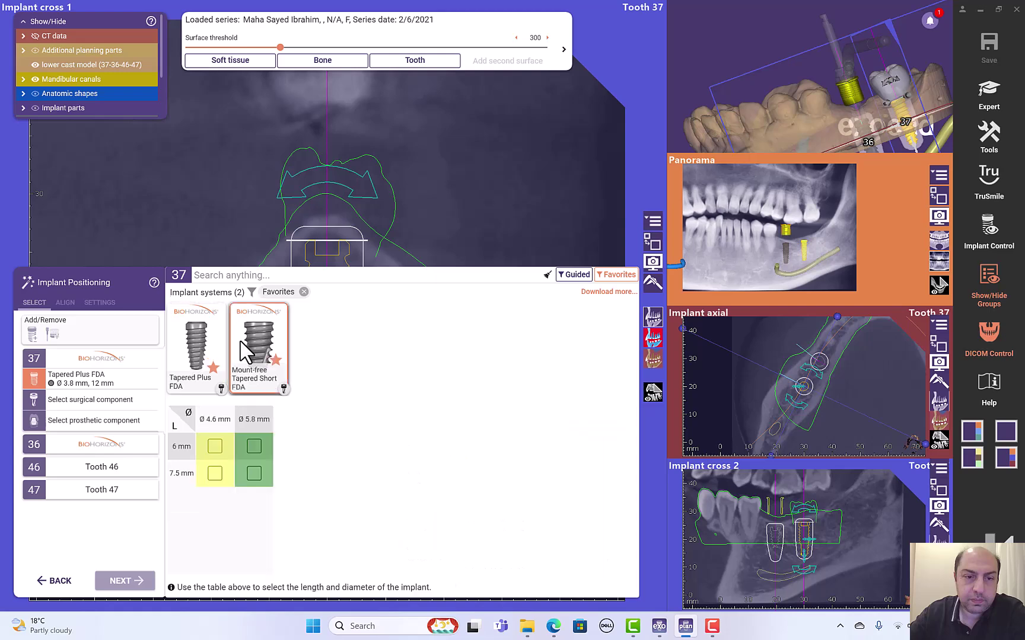
pyautogui.click(204, 349)
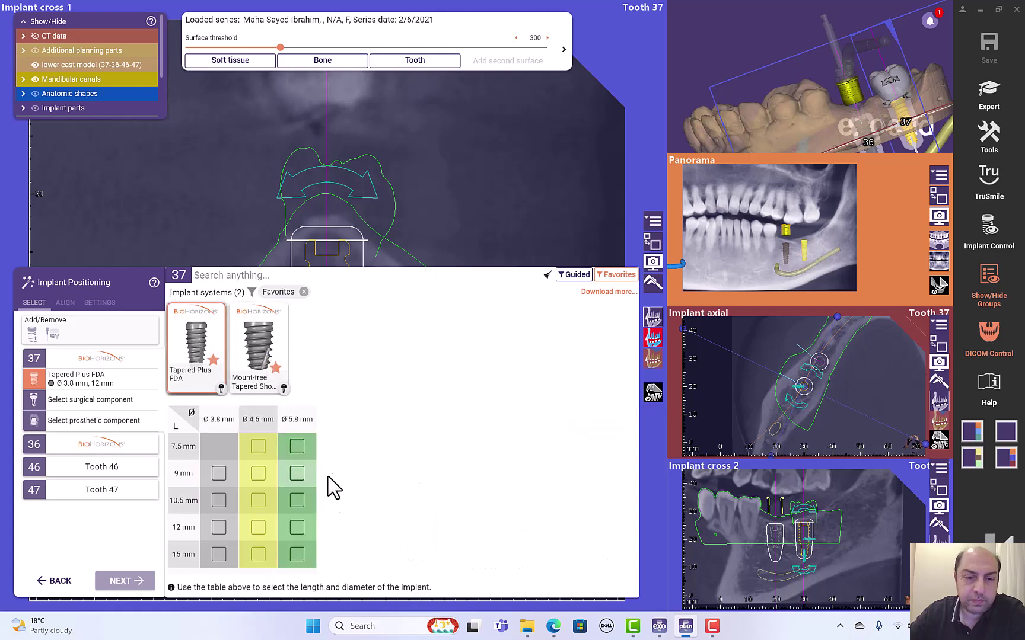
pyautogui.click(258, 501)
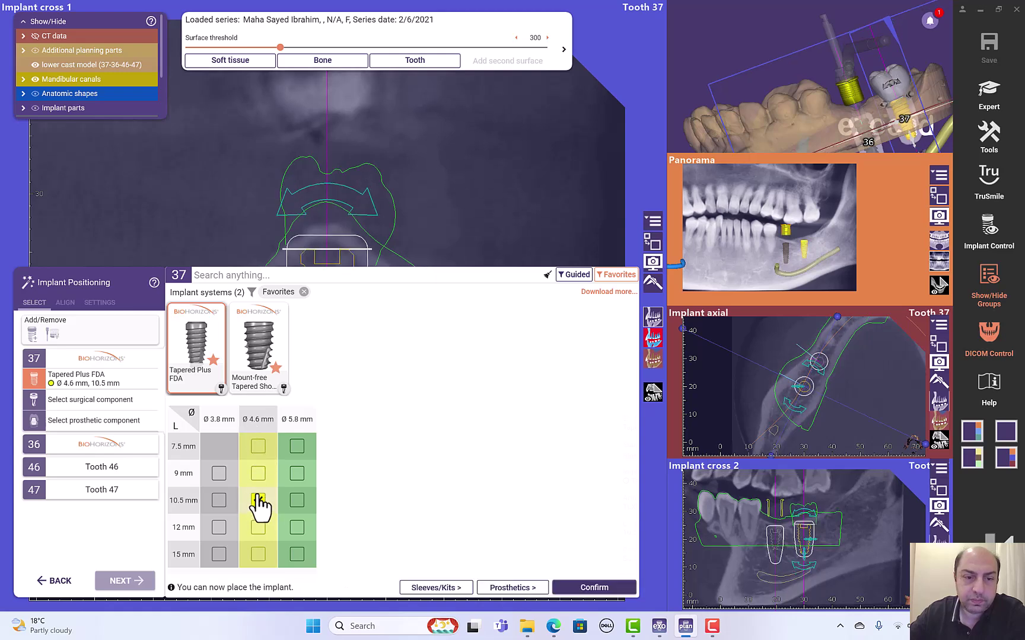
pyautogui.click(589, 590)
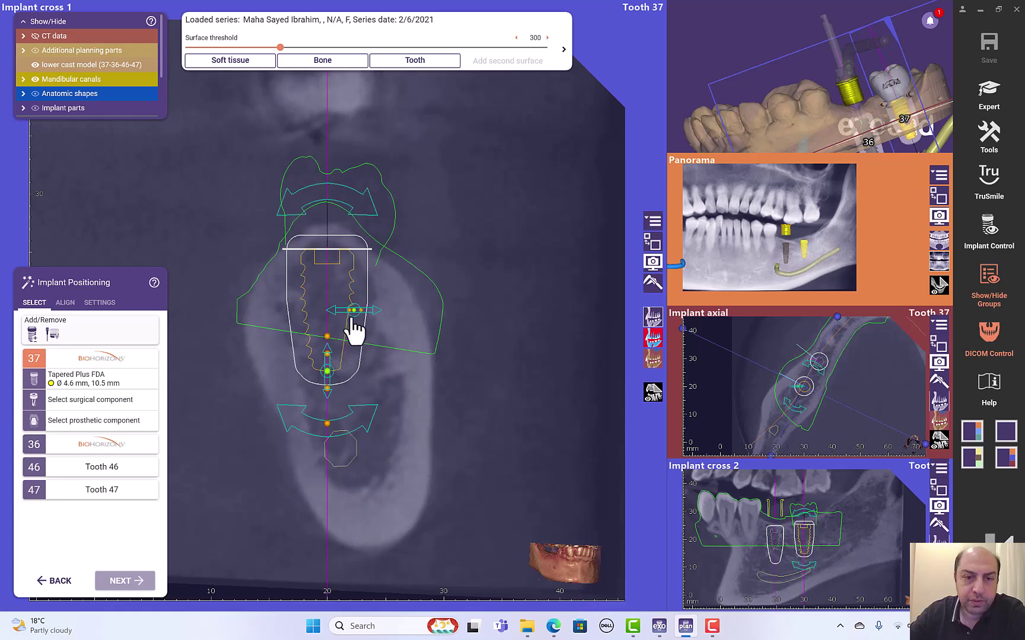
# Test the diameter and length handles, keeping implant 37 at Ø 4.6 × 10.5 mm
pyautogui.scroll(3, 364, 344)
pyautogui.moveTo(382, 320)
pyautogui.mouseDown()
pyautogui.moveTo(374, 325)
pyautogui.moveTo(392, 315)
pyautogui.moveTo(384, 320)
pyautogui.mouseUp()
pyautogui.scroll(-2, 360, 336)
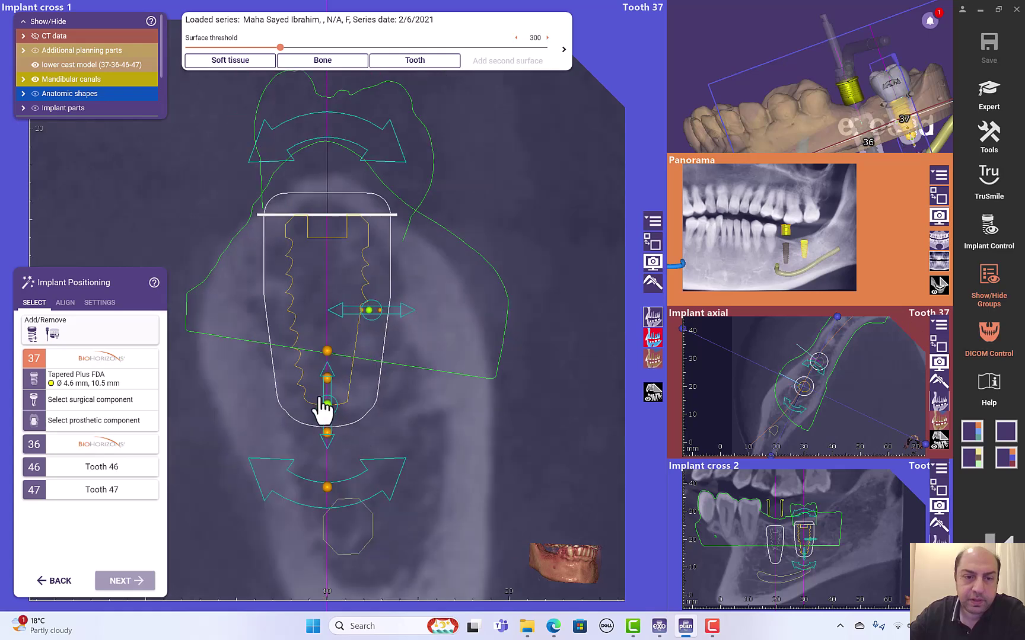
pyautogui.moveTo(328, 405)
pyautogui.mouseDown()
pyautogui.moveTo(328, 377)
pyautogui.moveTo(328, 405)
pyautogui.mouseUp()
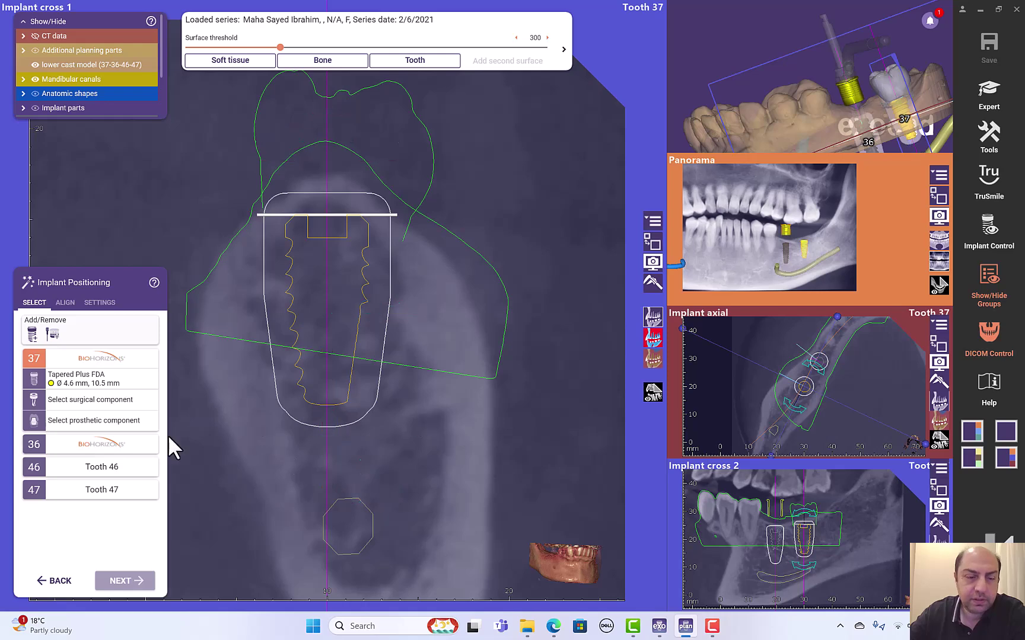
# Fit implant 37 with a Guided Sleeves Fully Guided 4.6 mm Master Cylinder, Fully Guided protocol
pyautogui.click(86, 402)
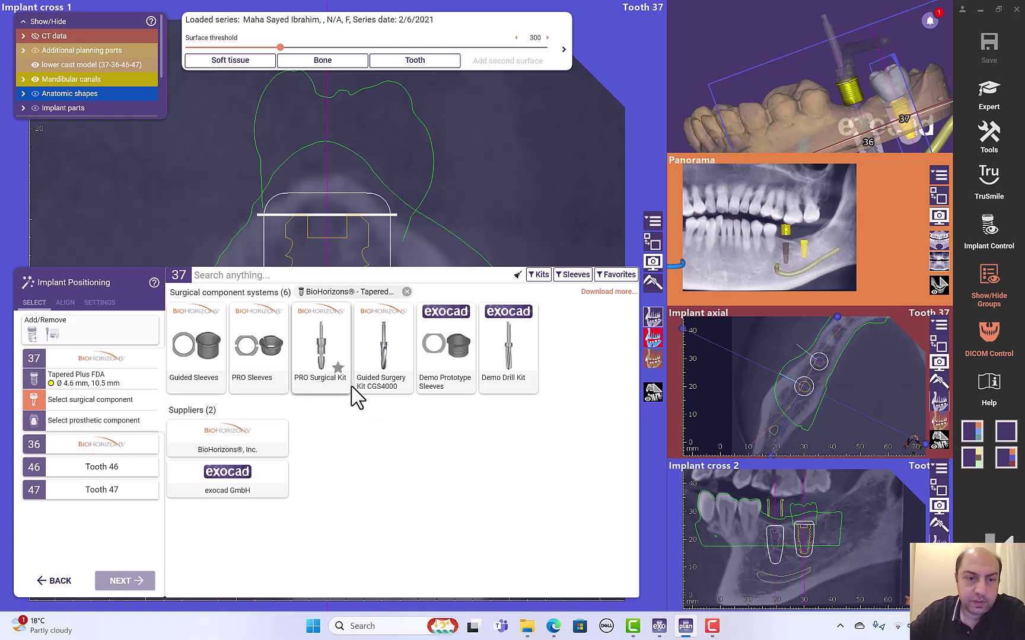
pyautogui.click(258, 358)
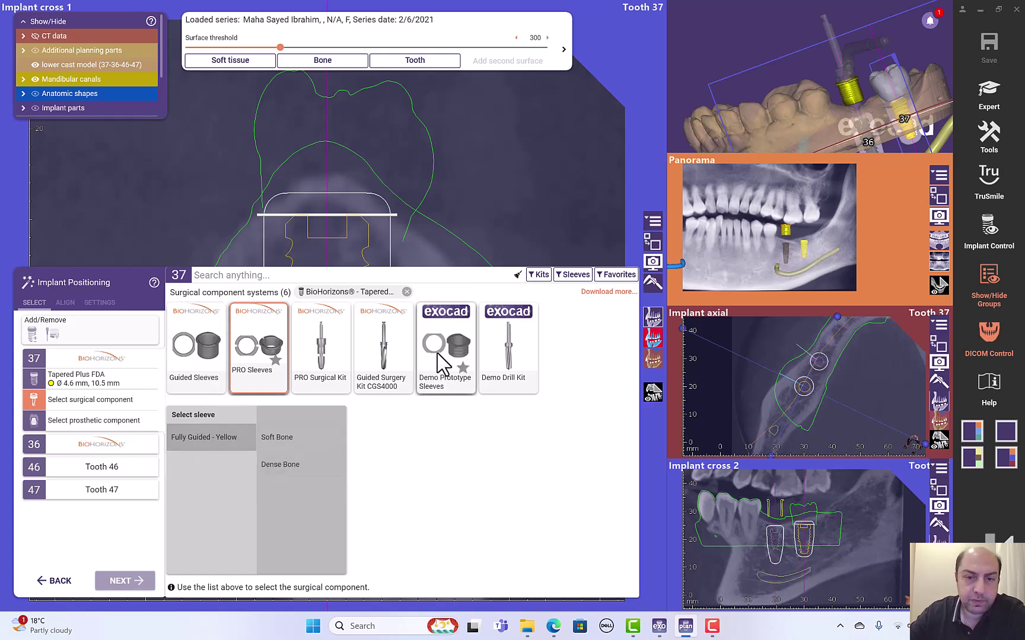
pyautogui.click(192, 363)
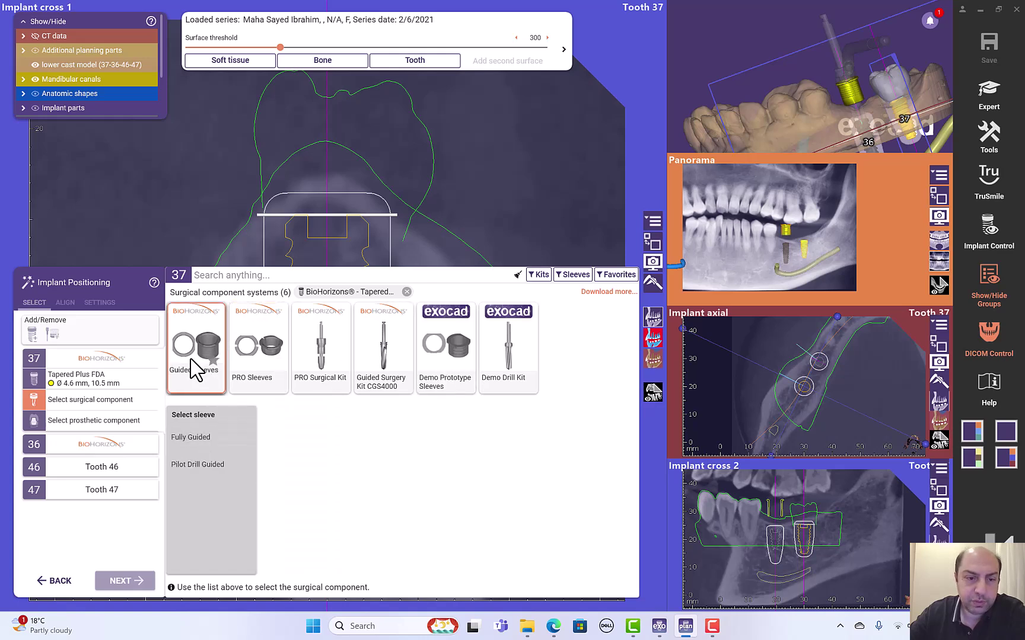
pyautogui.click(196, 438)
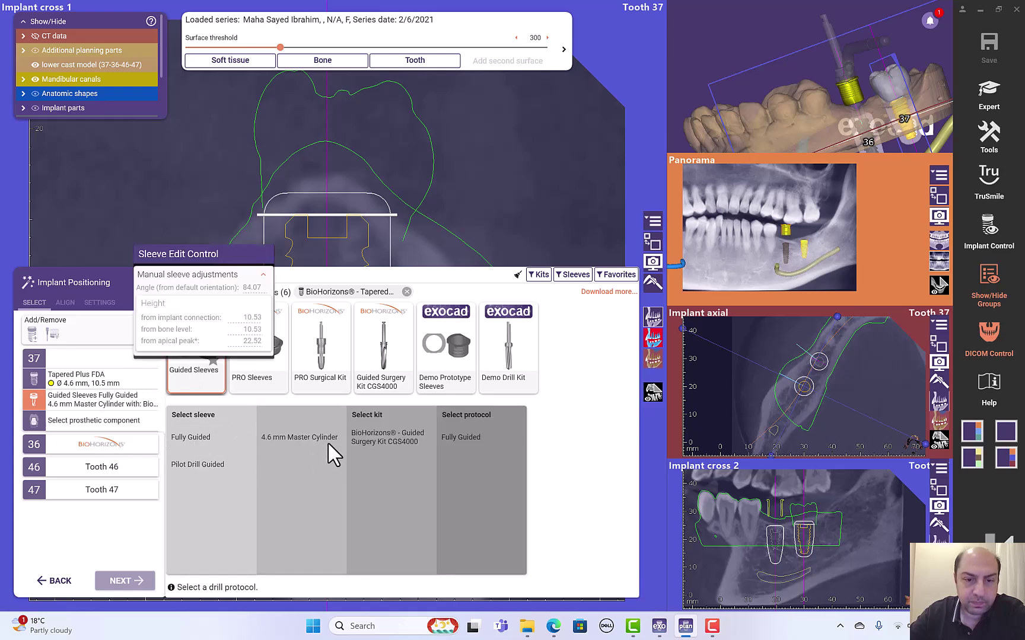
pyautogui.click(454, 437)
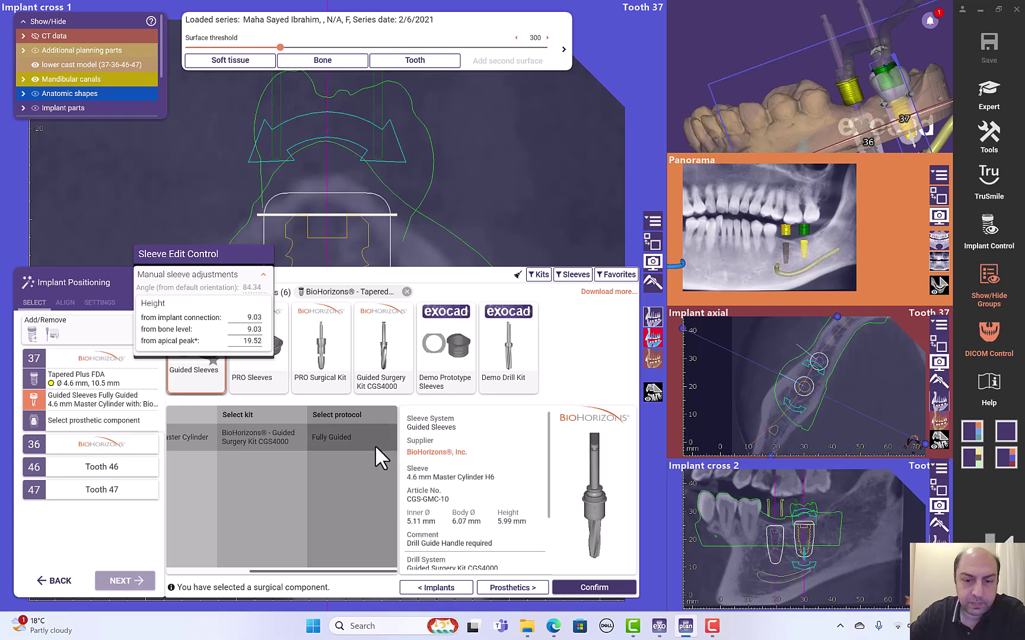
pyautogui.click(595, 587)
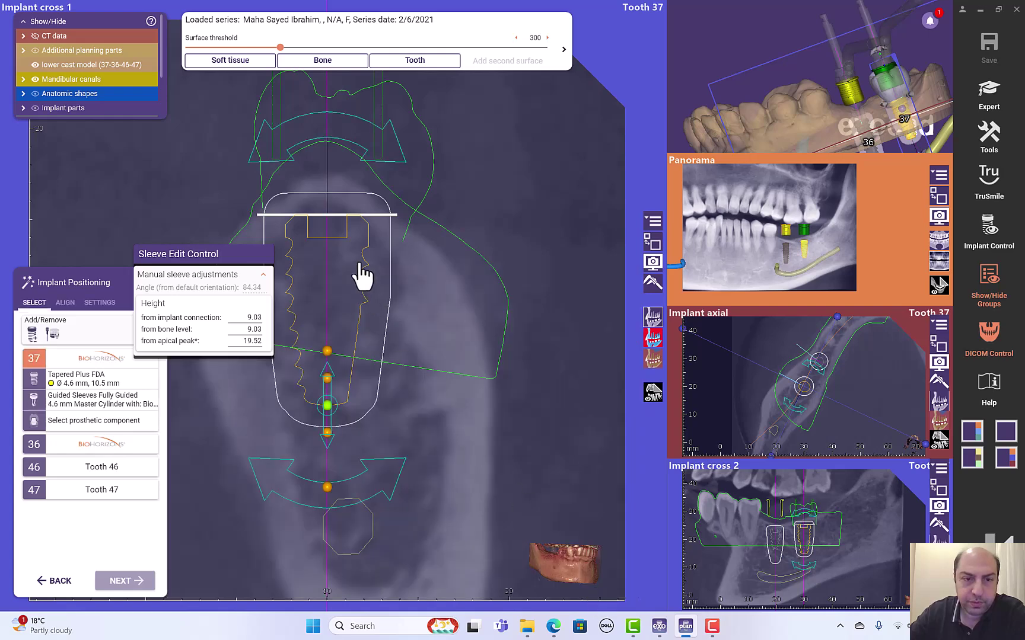
pyautogui.scroll(3, 368, 297)
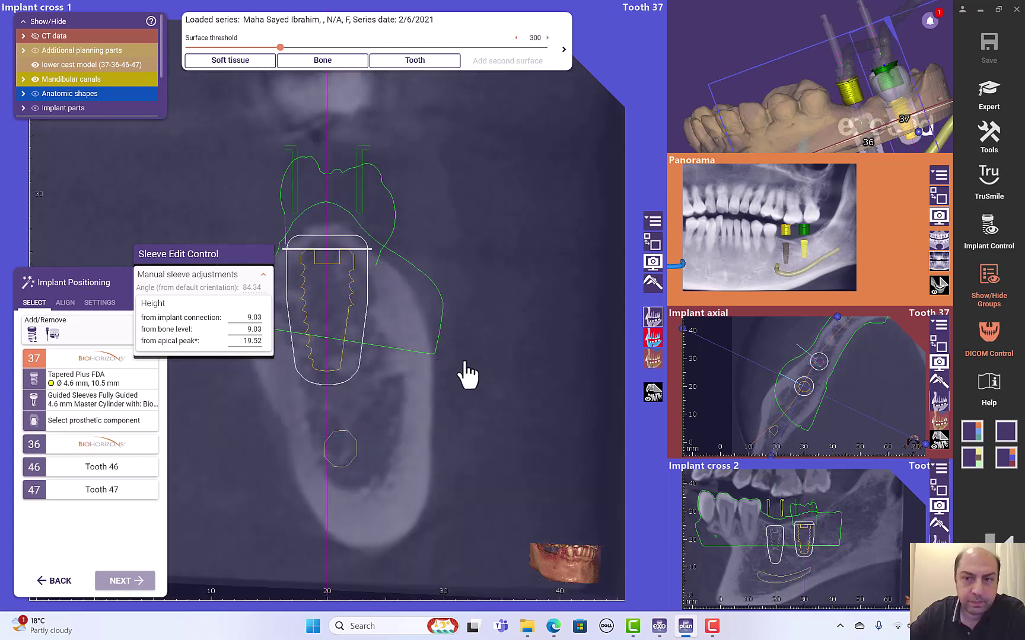
# Make the 3D model the main view and place the tooth 37 sleeve at 9.03 mm
pyautogui.click(885, 84)
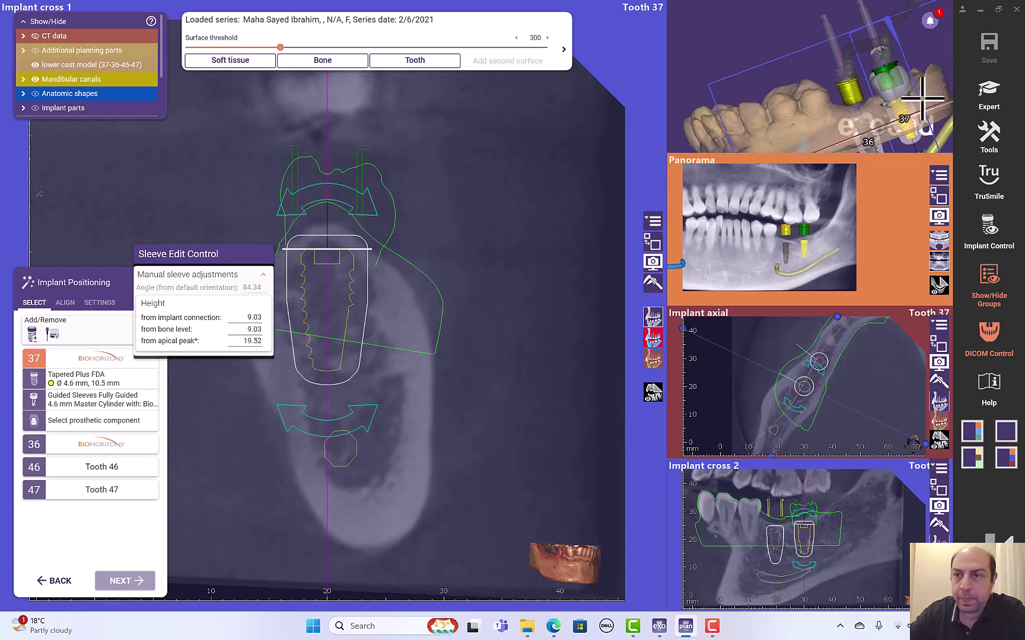
pyautogui.click(652, 241)
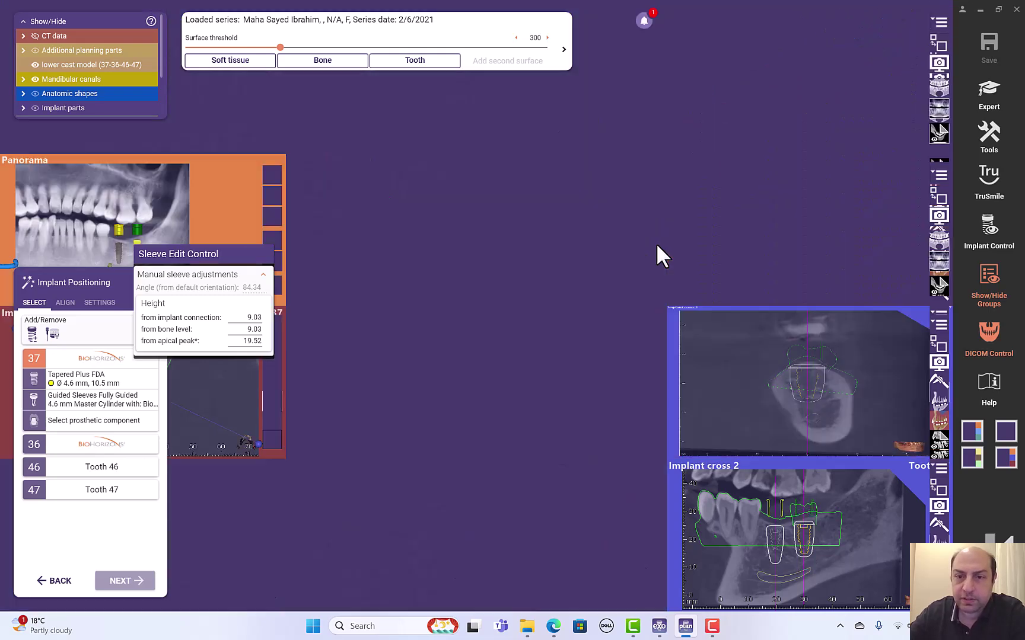
pyautogui.click(513, 300)
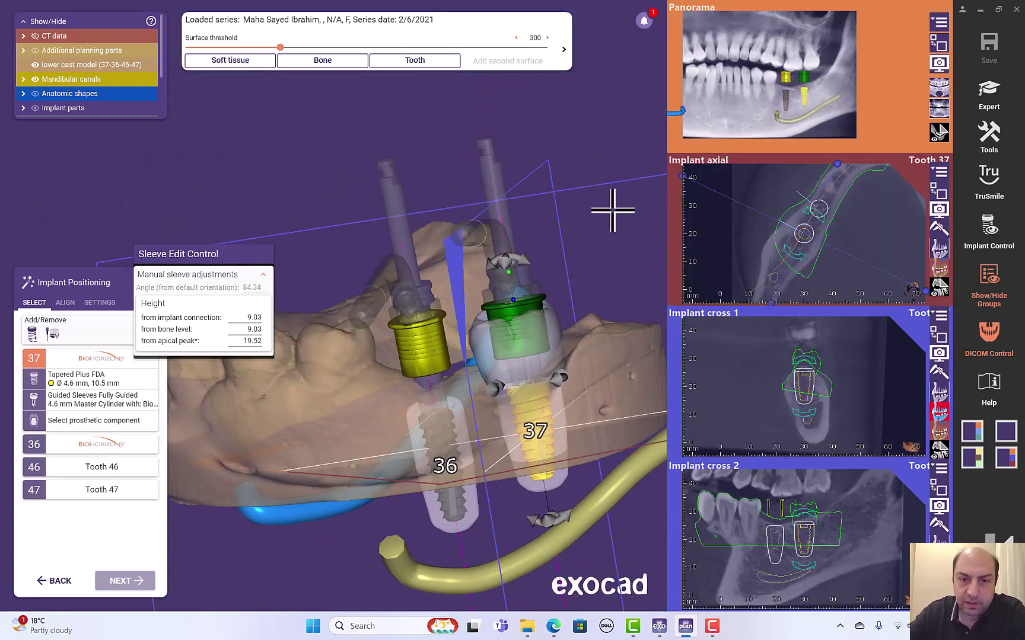
pyautogui.moveTo(494, 341); pyautogui.dragTo(498, 310)
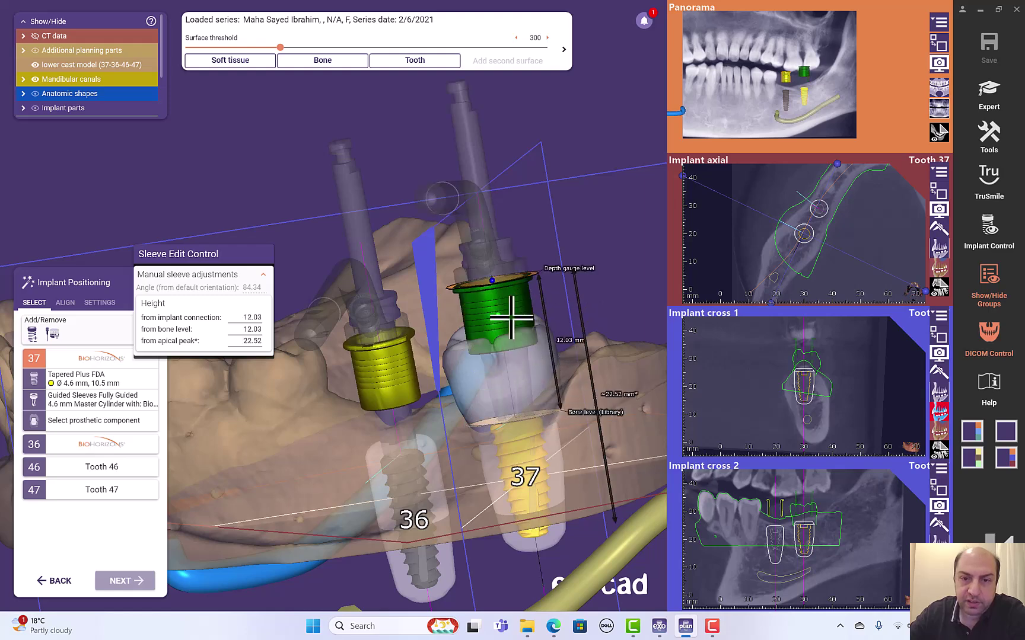
pyautogui.moveTo(511, 334); pyautogui.dragTo(524, 360)
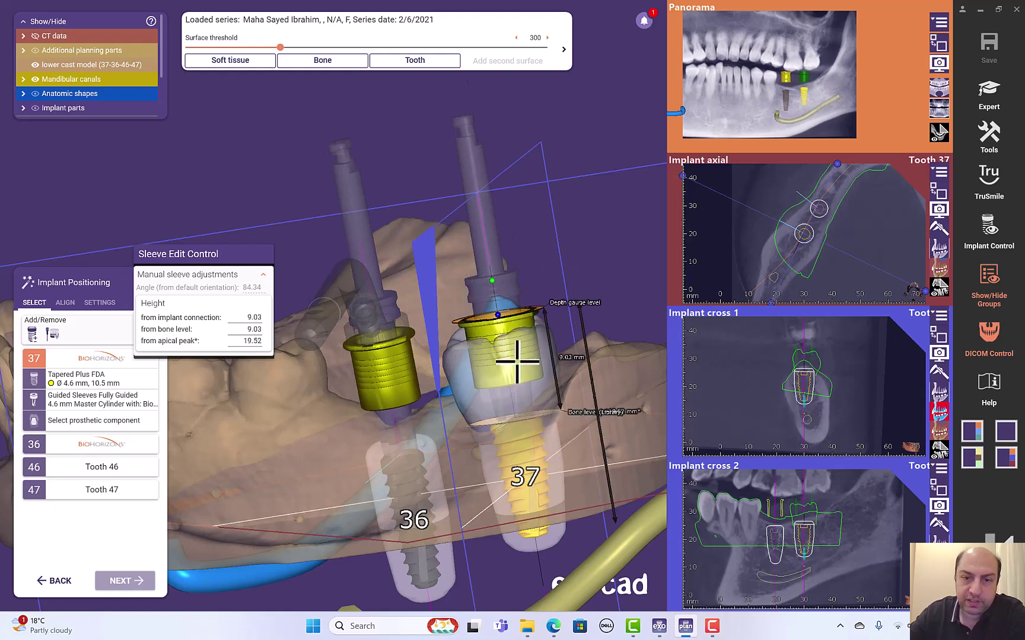
# Try the tooth 37 sleeve at 12.03 mm, return it to 9.03 mm, and view occlusally
pyautogui.scroll(-1, 546, 274)
pyautogui.moveTo(549, 274); pyautogui.dragTo(558, 275, button='right')
pyautogui.scroll(1, 560, 278)
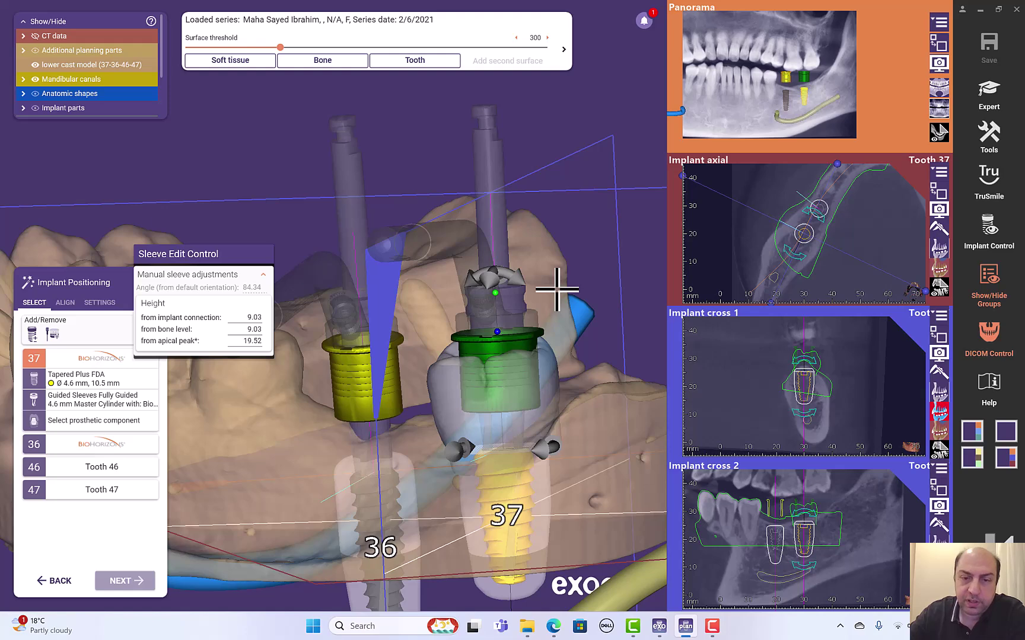
pyautogui.moveTo(555, 283); pyautogui.dragTo(524, 211, button='middle')
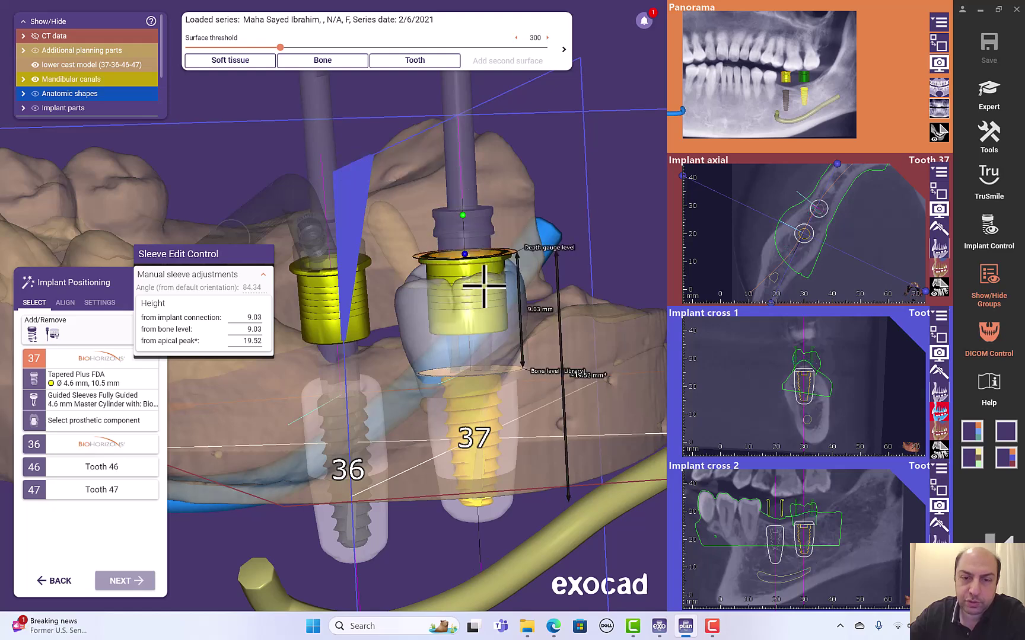
pyautogui.moveTo(482, 269); pyautogui.dragTo(481, 265)
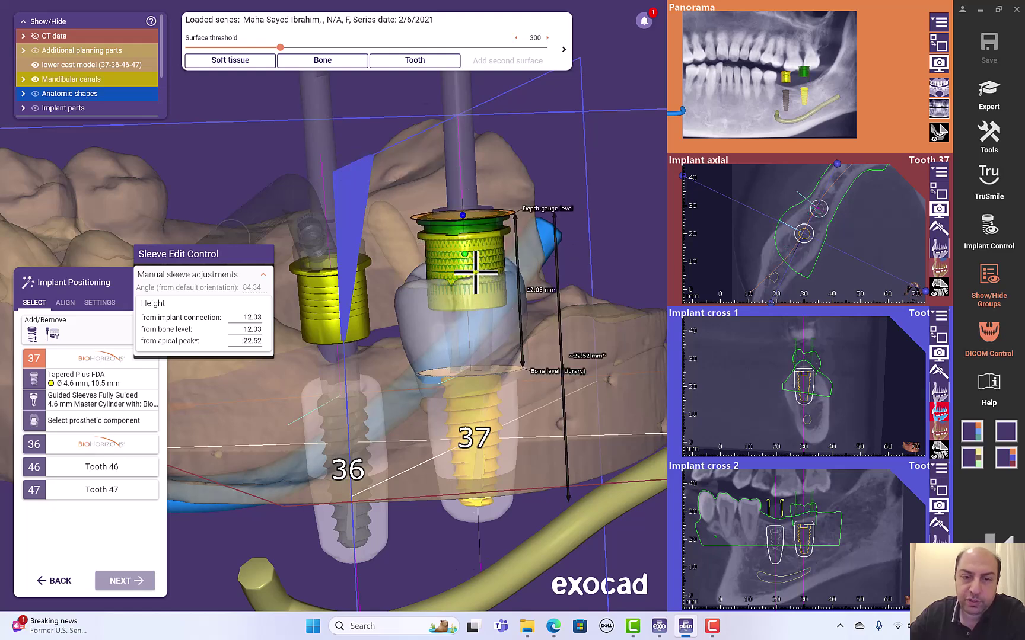
pyautogui.scroll(-3, 476, 276)
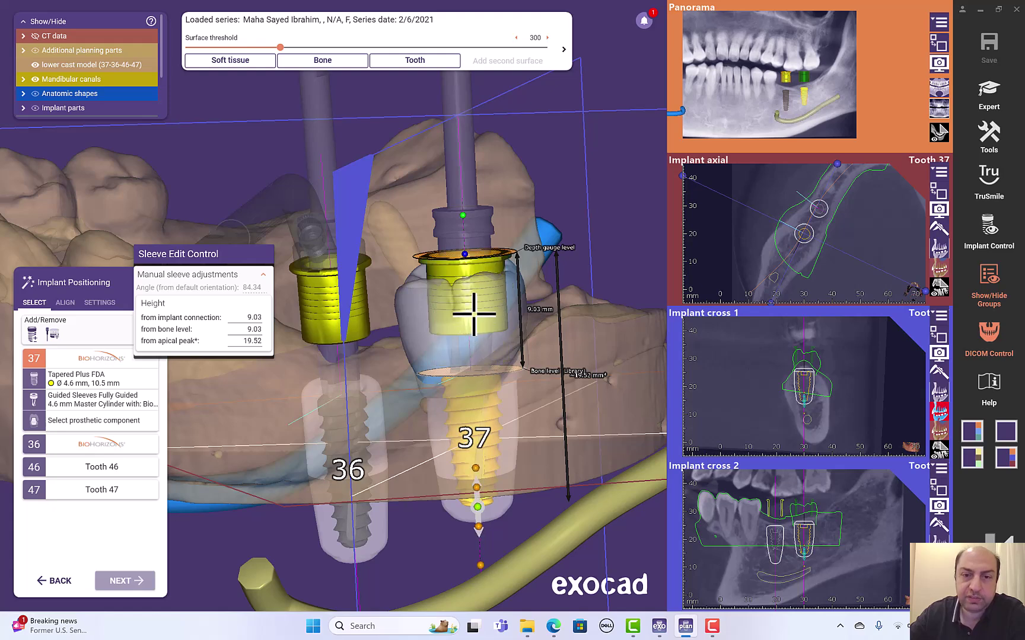
pyautogui.moveTo(474, 314); pyautogui.dragTo(487, 288)
pyautogui.moveTo(587, 212); pyautogui.dragTo(587, 219, button='right')
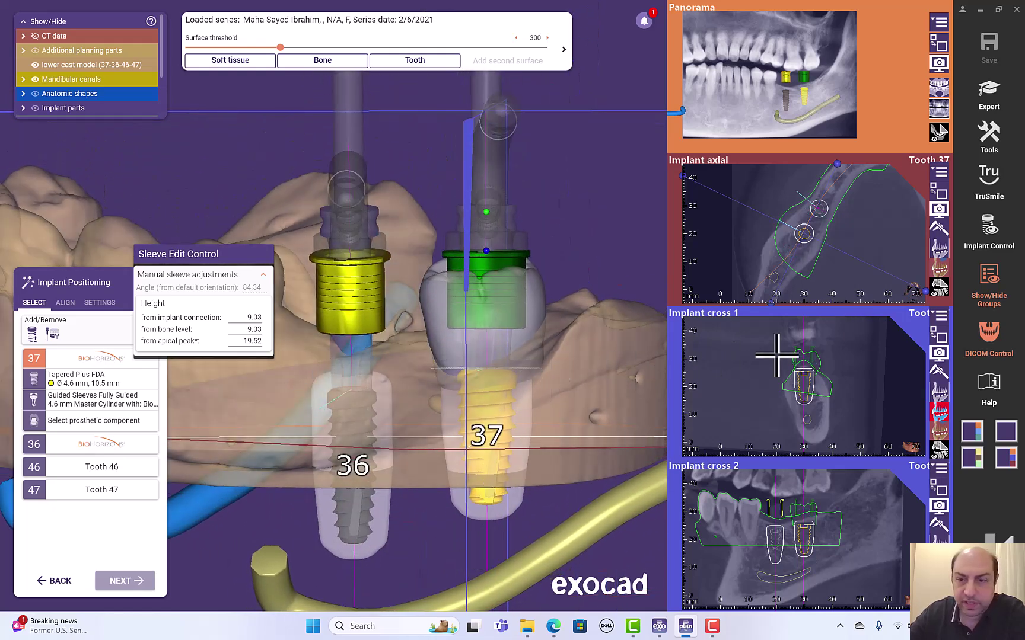
pyautogui.moveTo(583, 251); pyautogui.dragTo(583, 245, button='right')
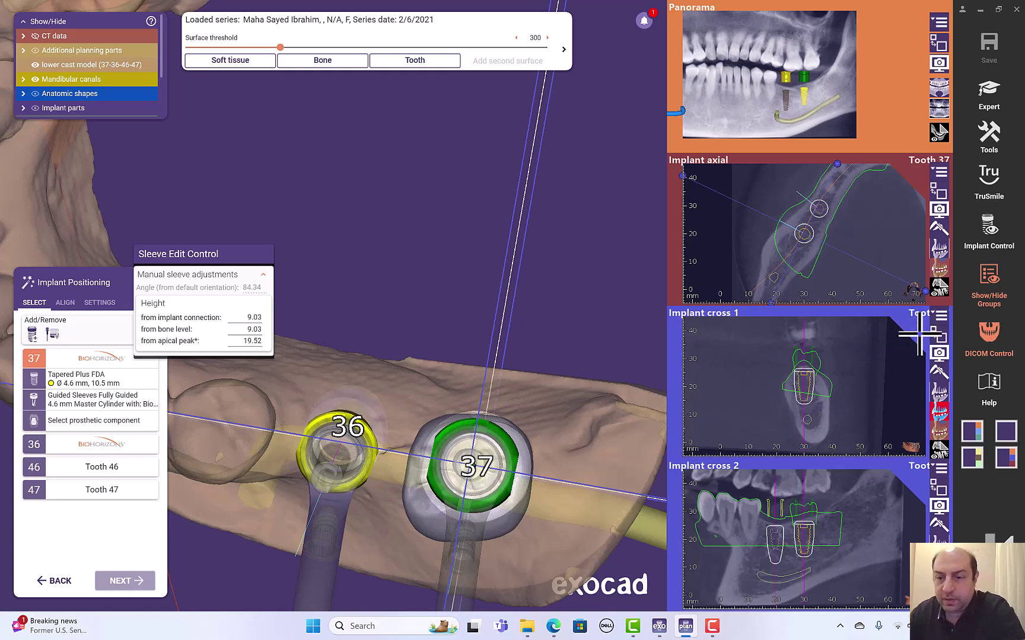
# Make Implant cross 1 the main view and rotate the cross-section plane around implant 37
pyautogui.click(989, 232)
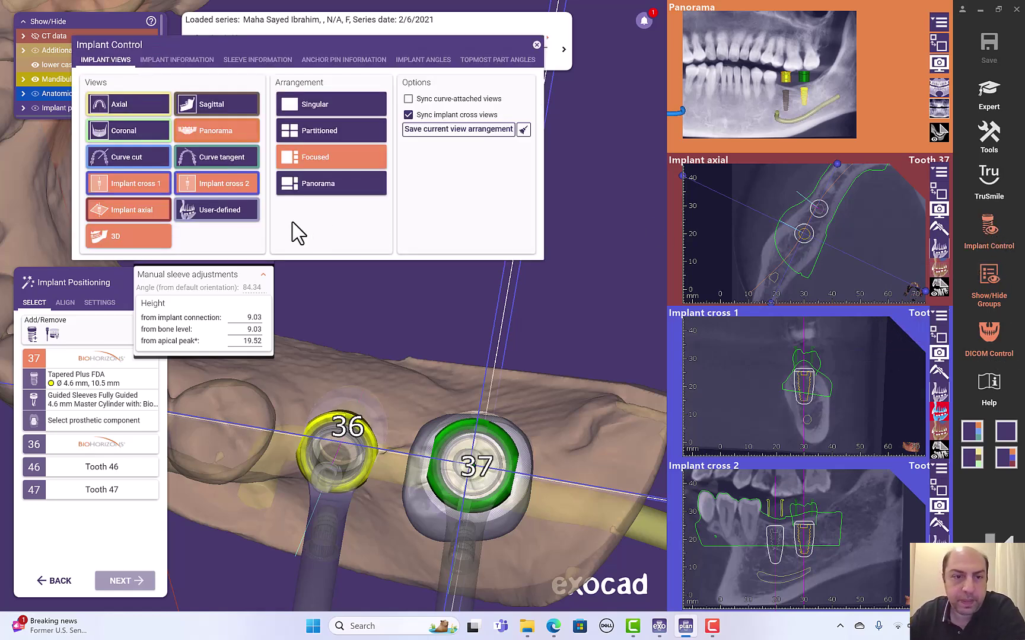
pyautogui.click(142, 185)
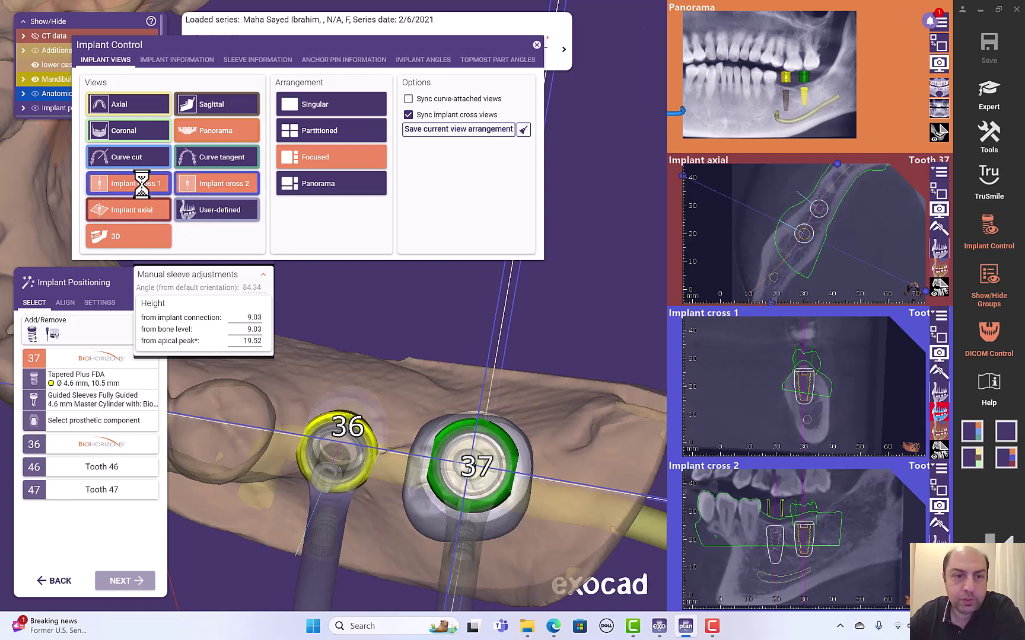
pyautogui.click(203, 188)
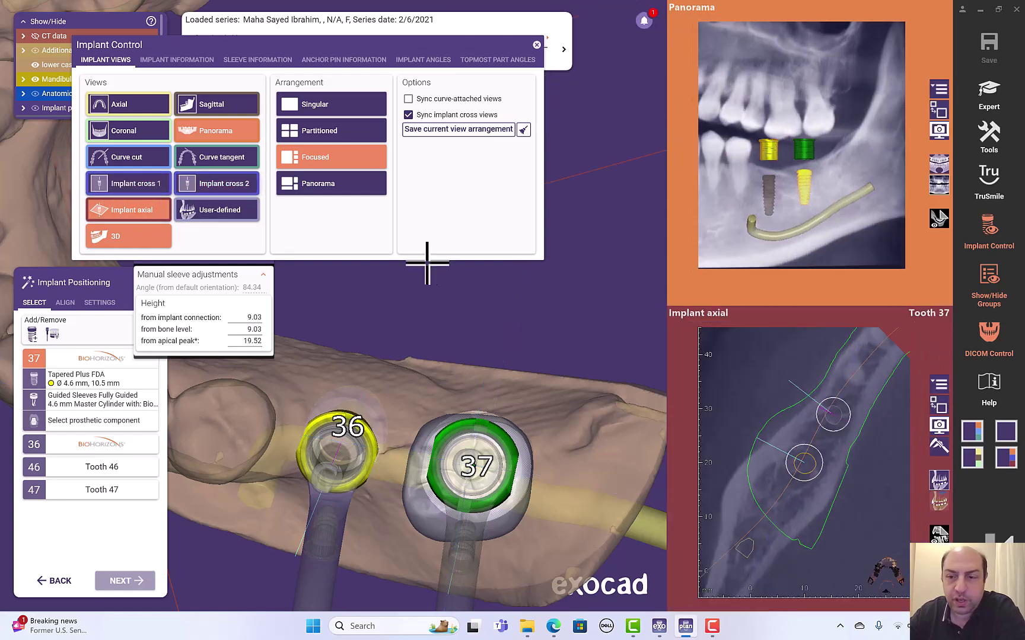
pyautogui.click(135, 188)
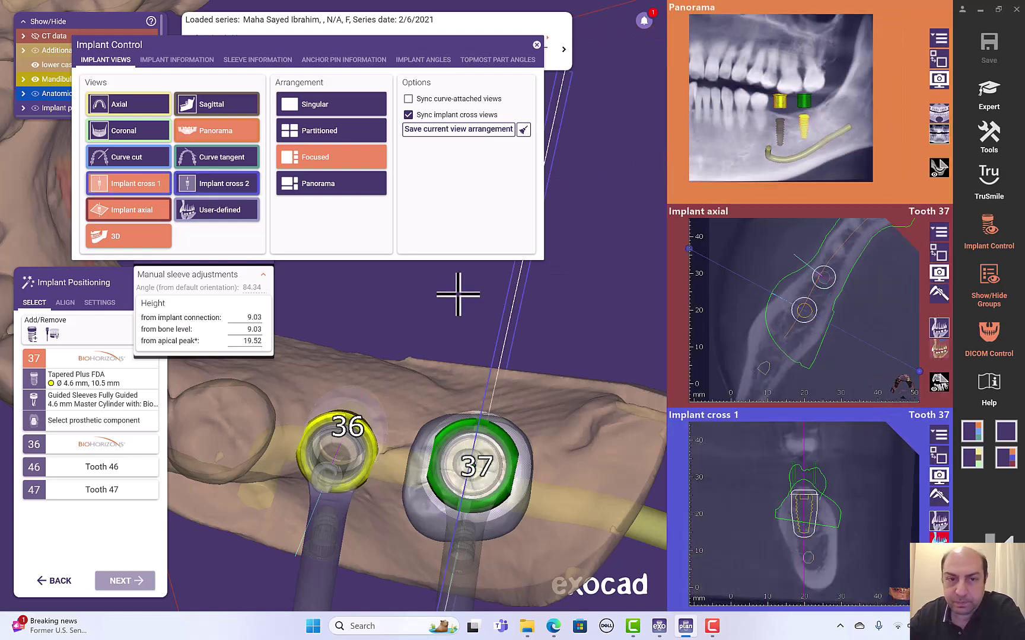
pyautogui.click(937, 455)
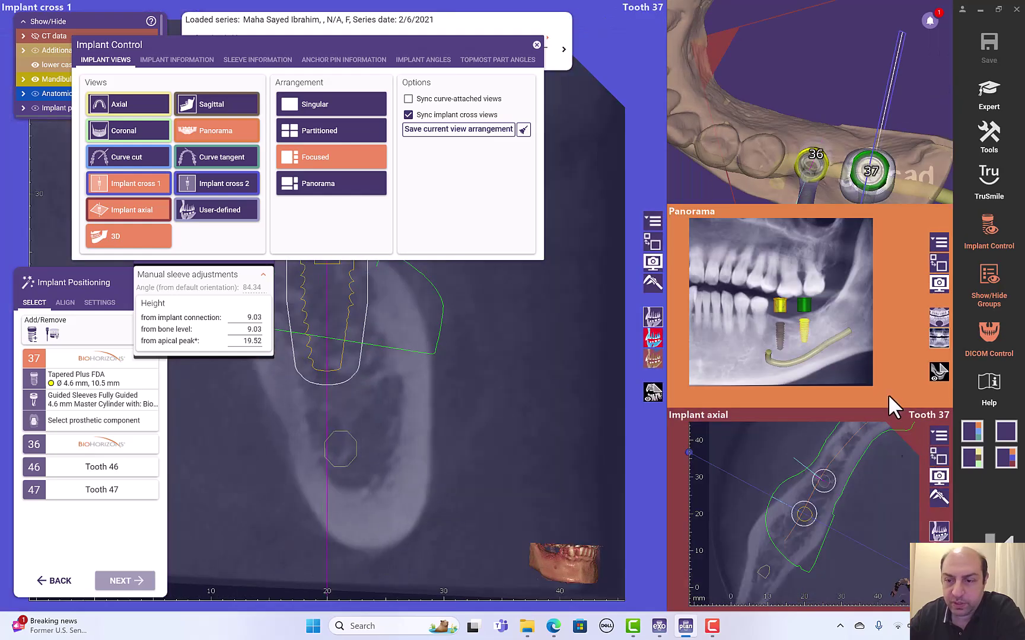
pyautogui.click(988, 230)
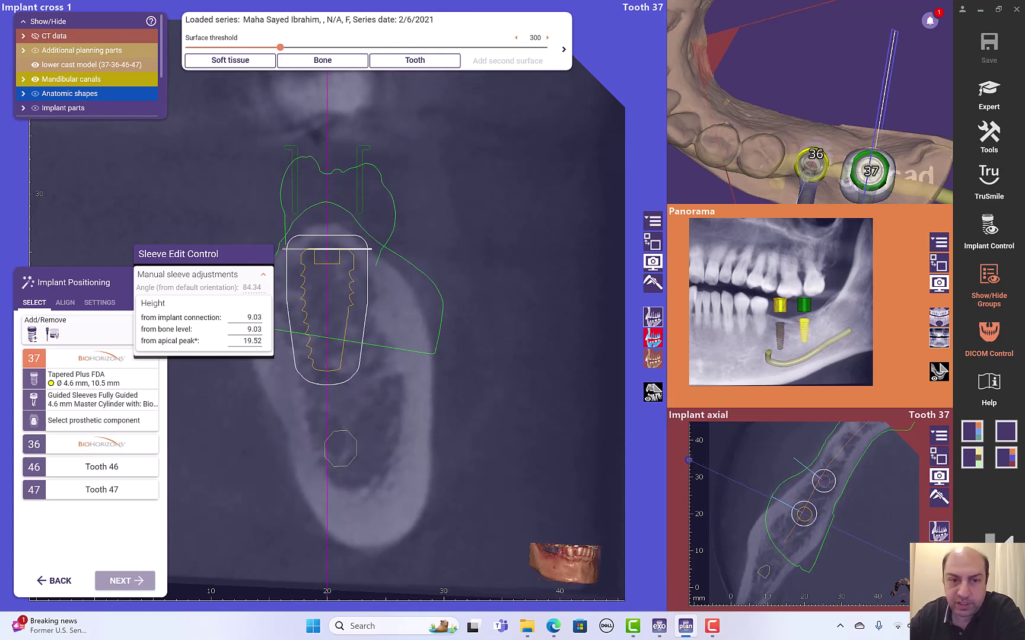
pyautogui.moveTo(170, 256); pyautogui.dragTo(83, 228)
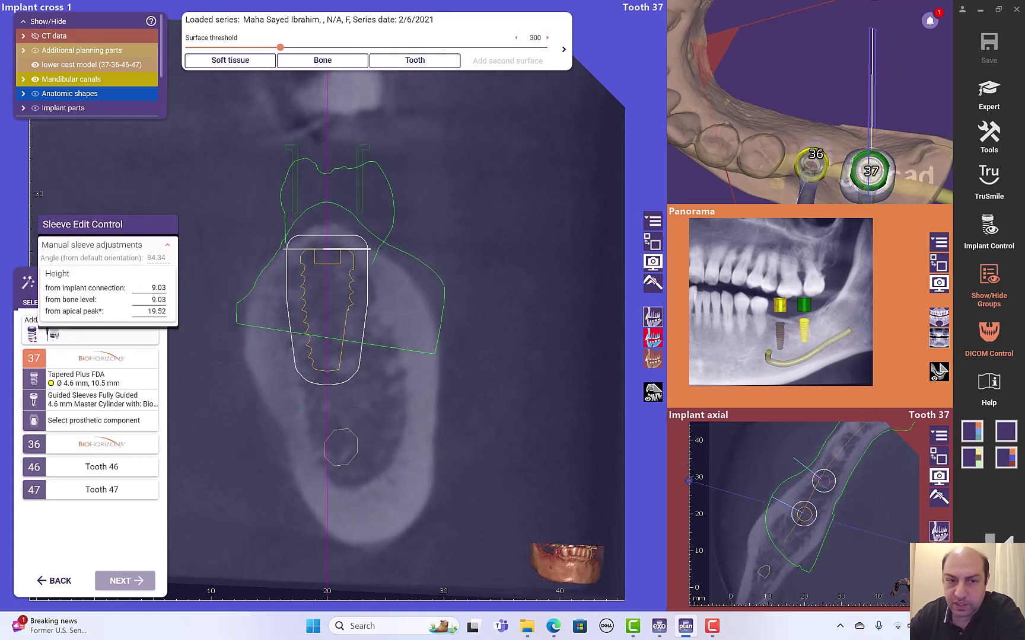
pyautogui.moveTo(916, 528); pyautogui.dragTo(841, 519)
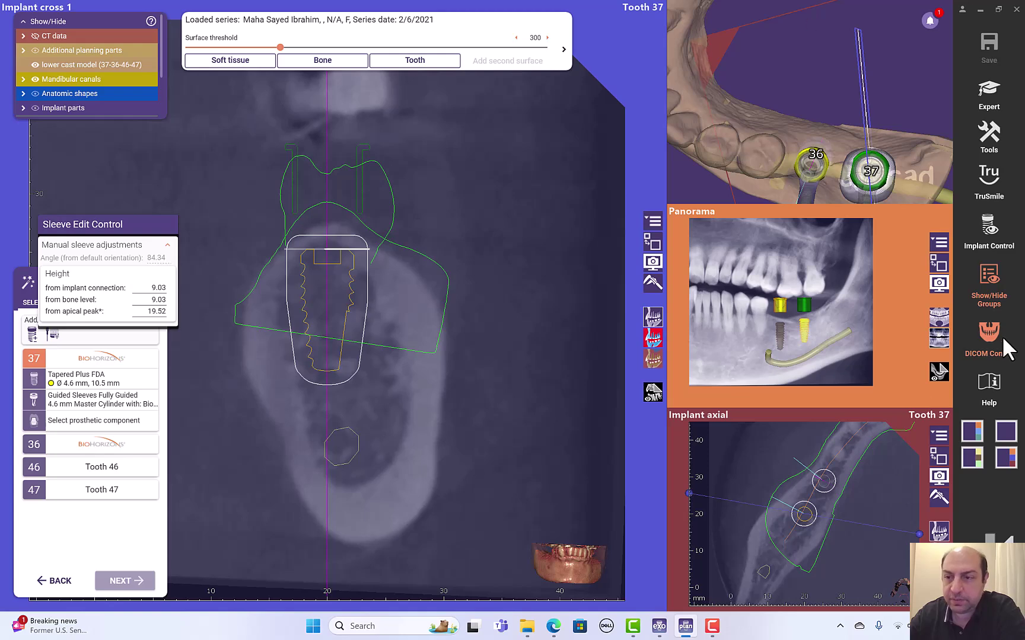
# Re-enable Implant cross 2 and restore the 3D model as the main view
pyautogui.click(989, 233)
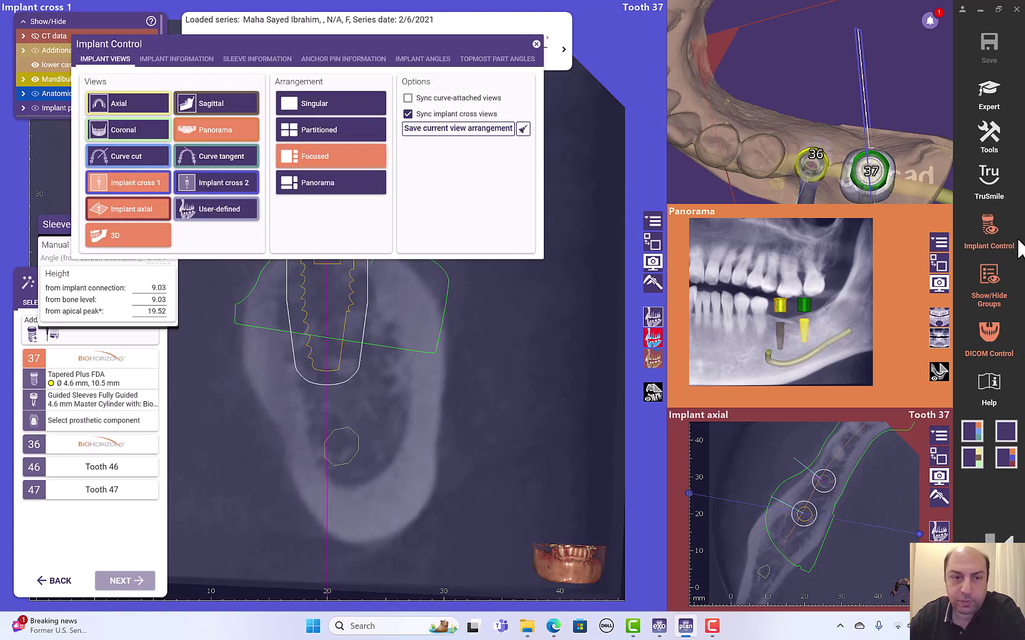
pyautogui.click(240, 187)
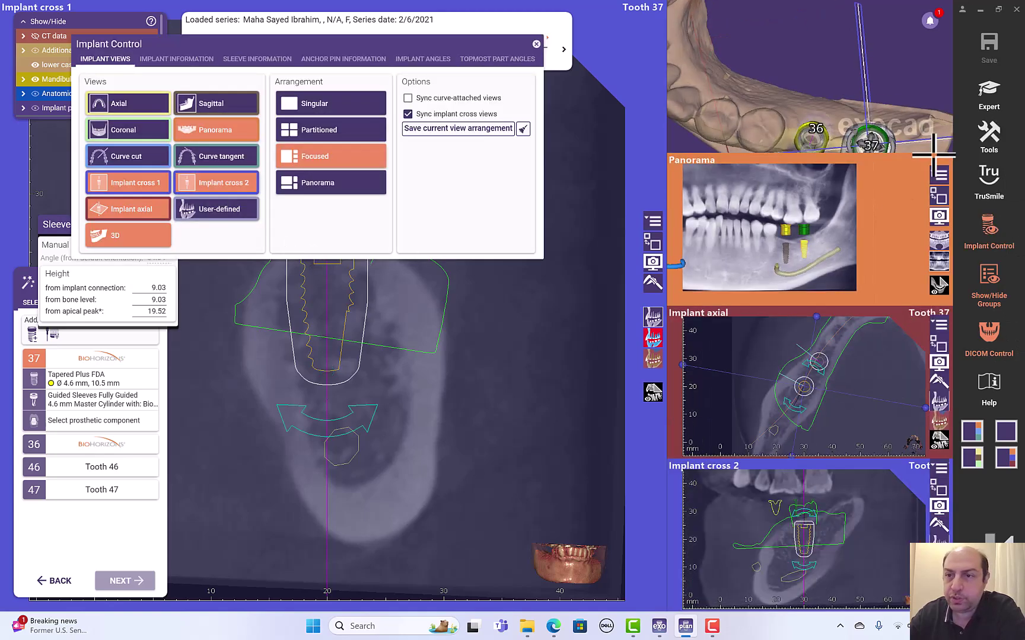
pyautogui.click(652, 242)
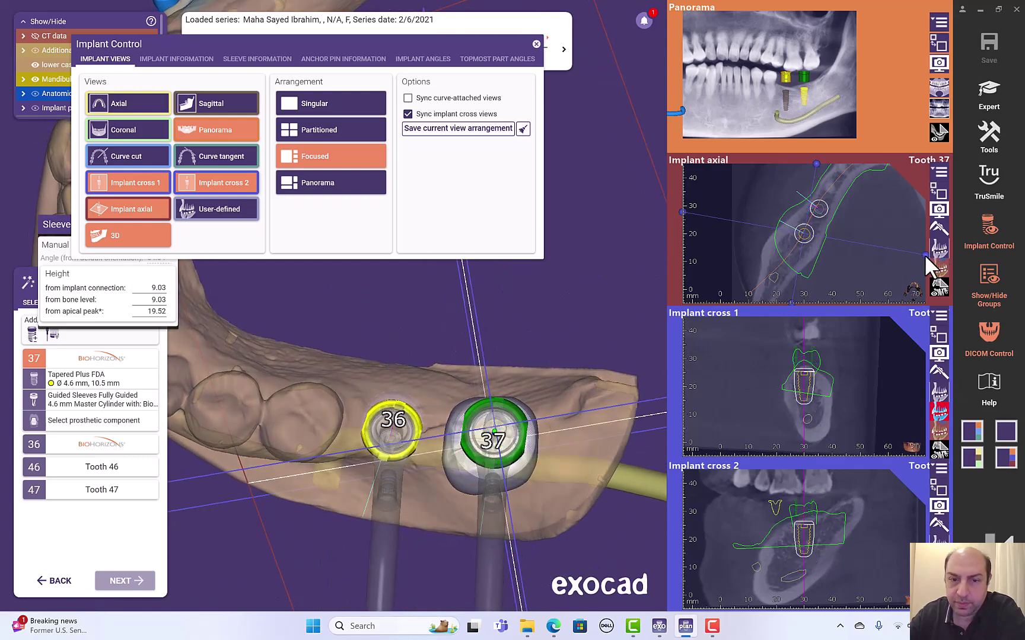
# Rotate the cross-section line through implant 37 and orbit the jaw model to side views
pyautogui.moveTo(925, 256); pyautogui.dragTo(924, 286)
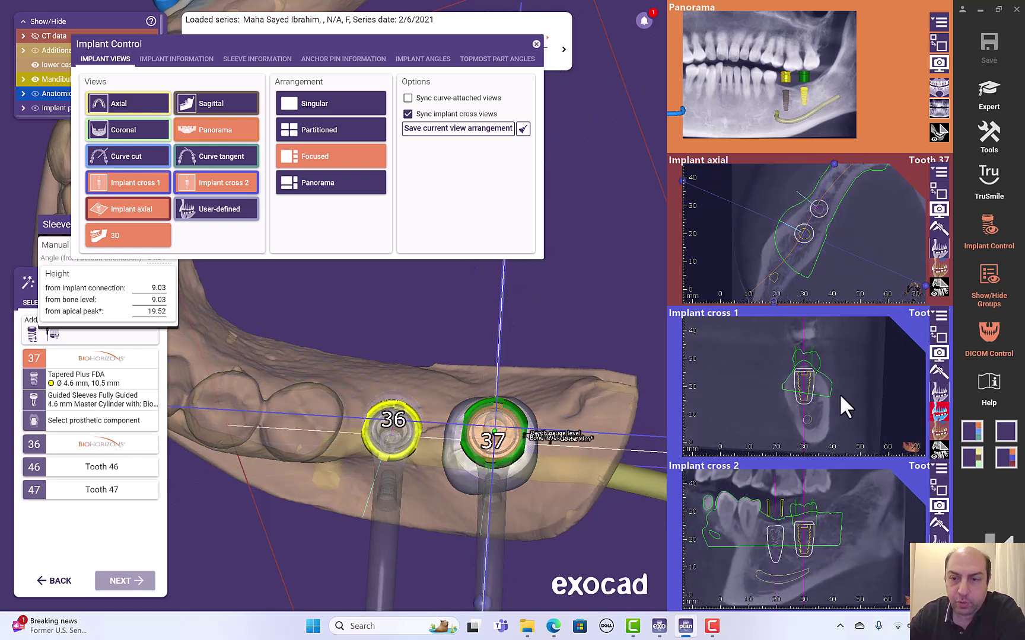
pyautogui.moveTo(572, 419)
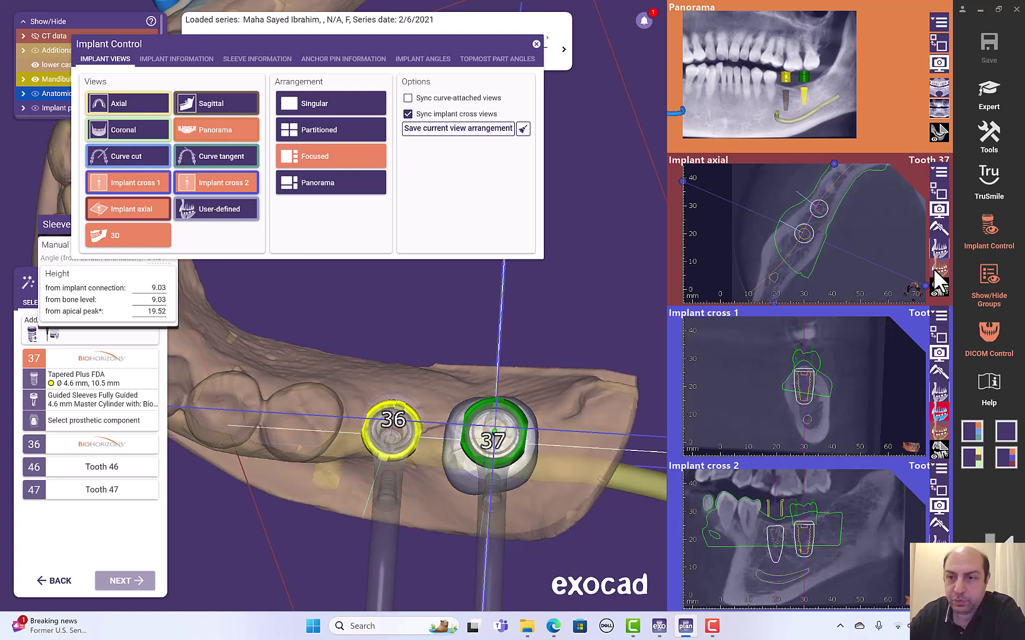
pyautogui.moveTo(925, 285); pyautogui.dragTo(855, 263)
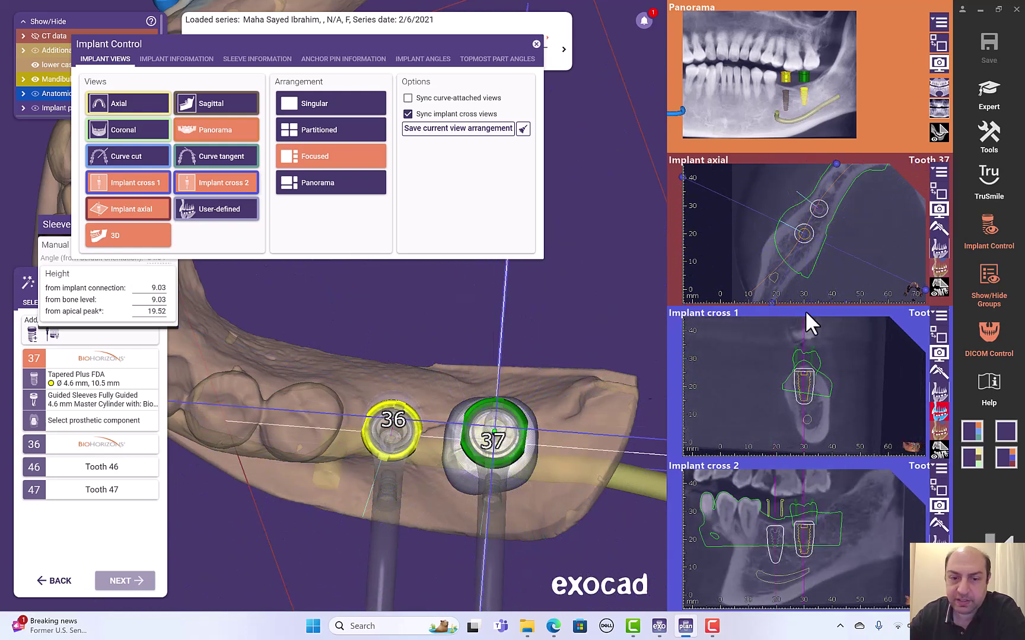
pyautogui.moveTo(588, 443); pyautogui.dragTo(586, 429, button='right')
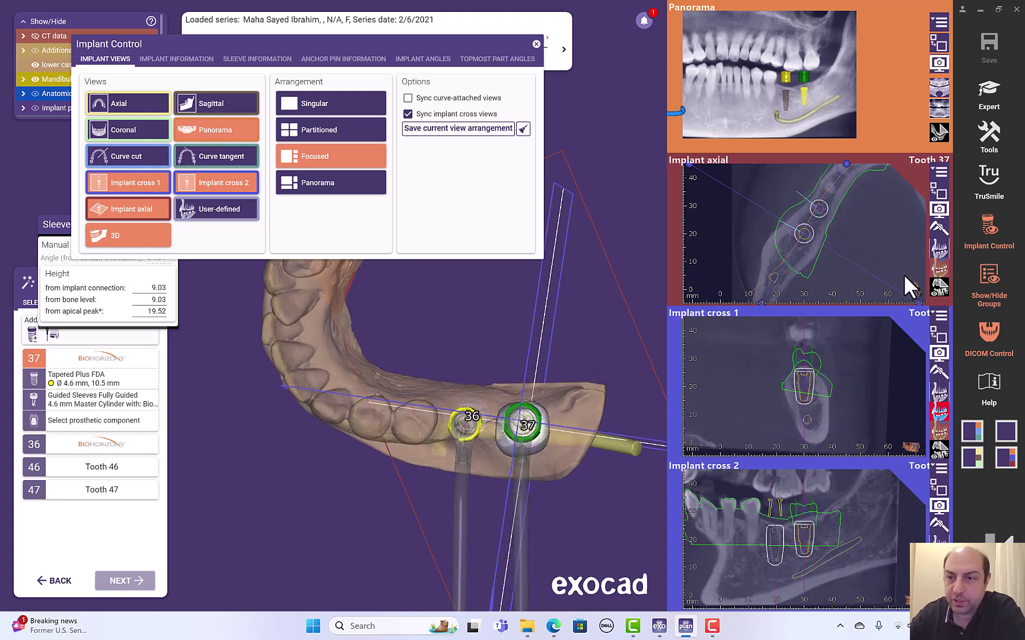
pyautogui.moveTo(917, 302); pyautogui.dragTo(873, 273)
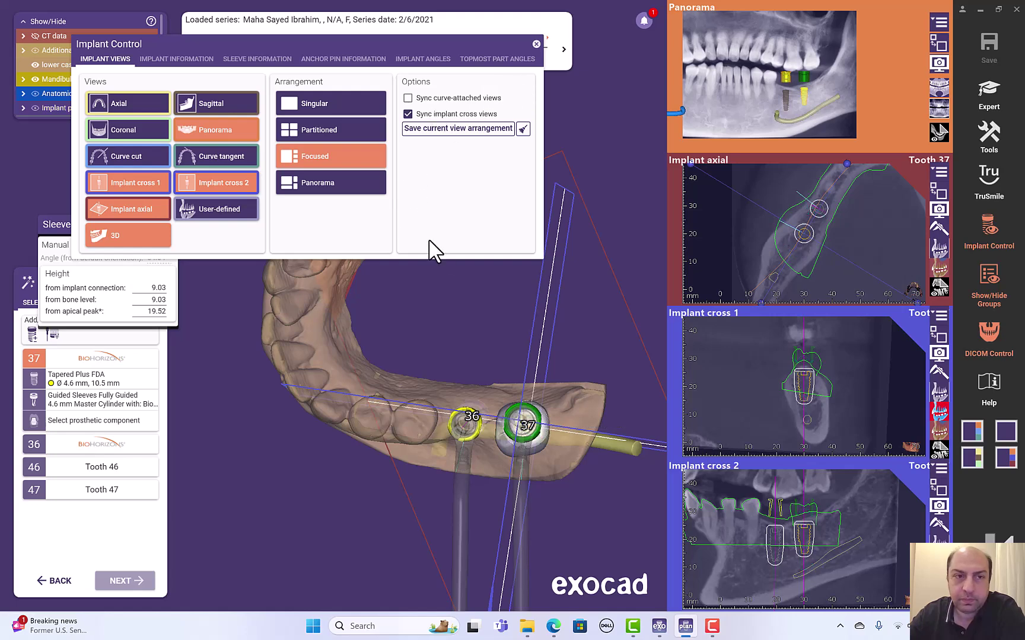
pyautogui.moveTo(468, 334); pyautogui.dragTo(563, 409, button='right')
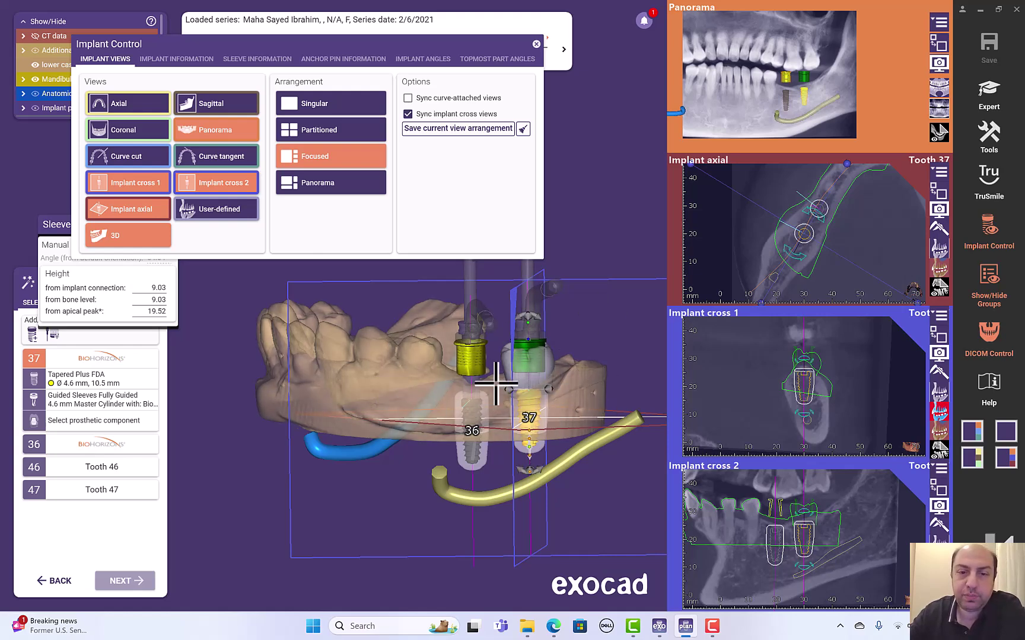
pyautogui.moveTo(588, 356); pyautogui.dragTo(589, 362, button='right')
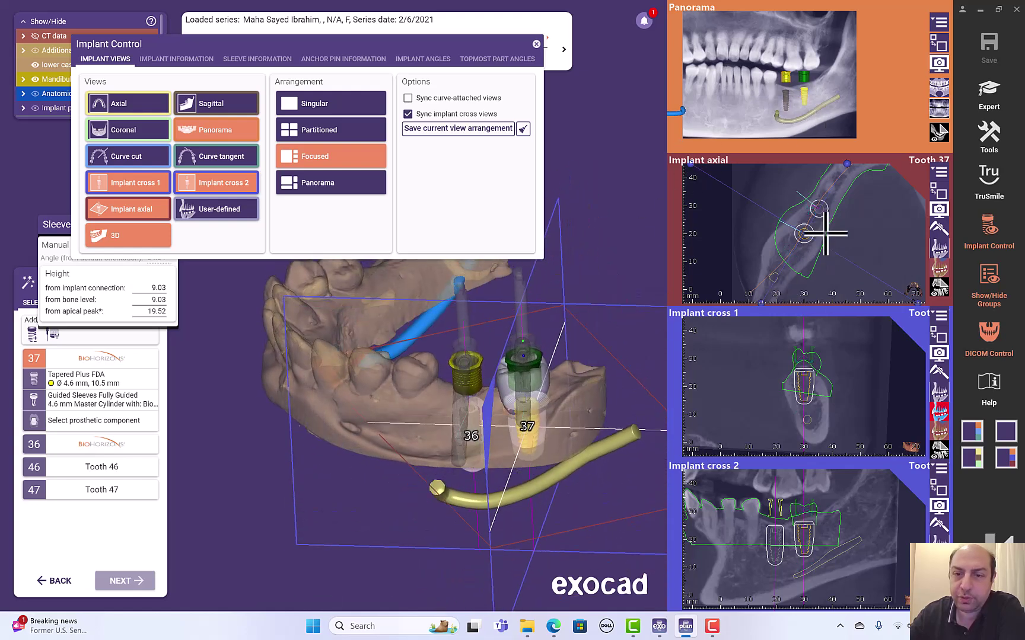
pyautogui.scroll(4, 601, 373)
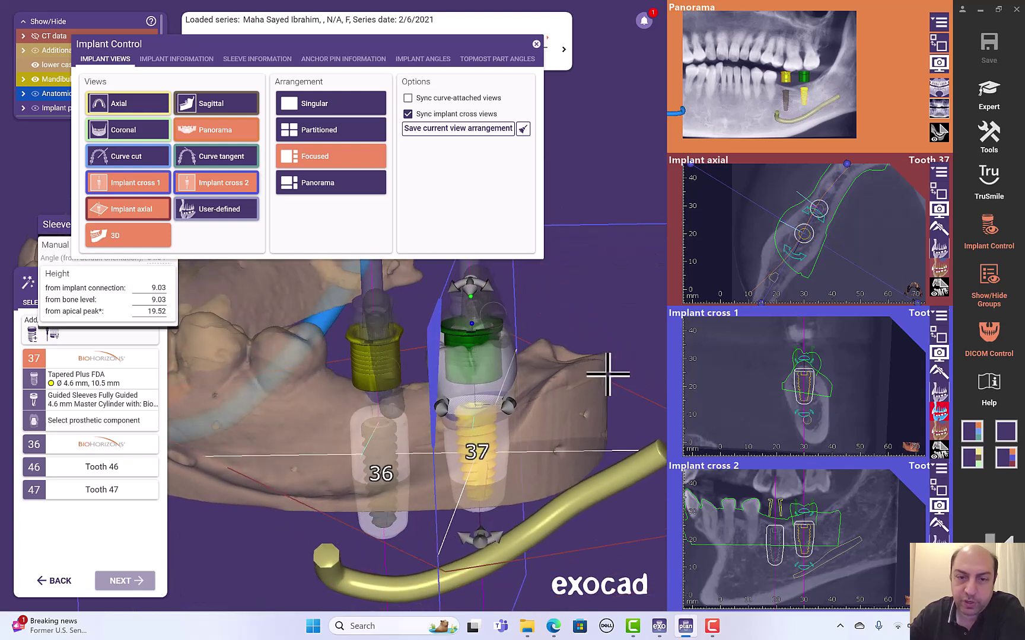
pyautogui.moveTo(608, 374); pyautogui.dragTo(607, 375, button='right')
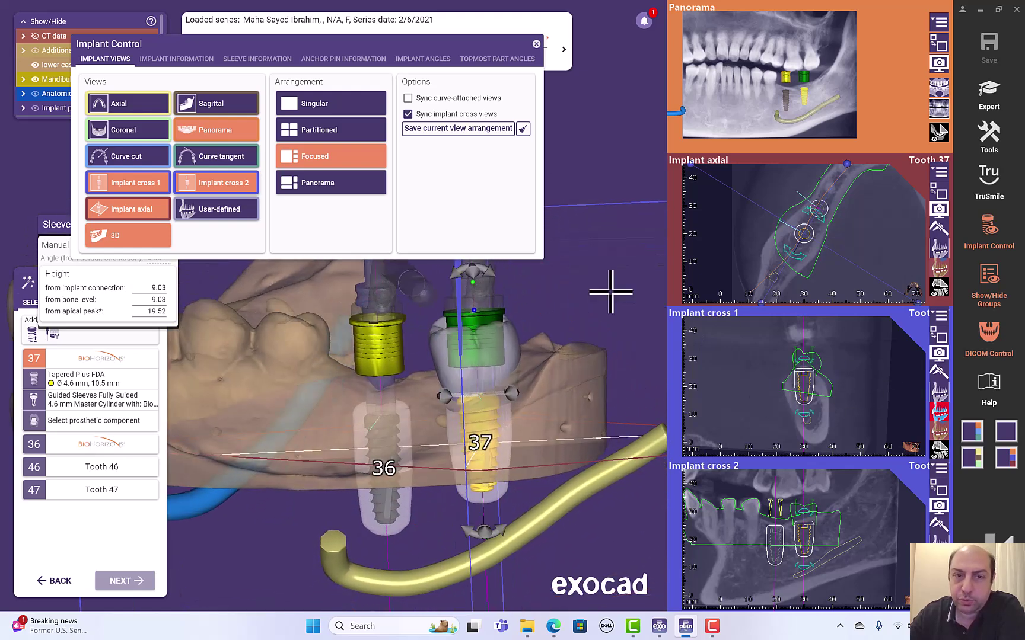